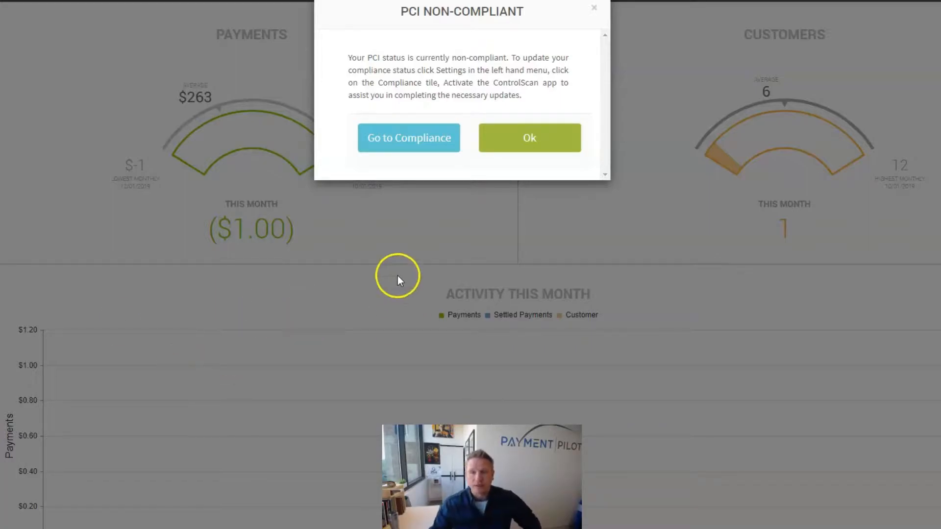
- From Compliance, expand the PCI-DSS History and open the ControlScan app's details page
left_click(421, 145)
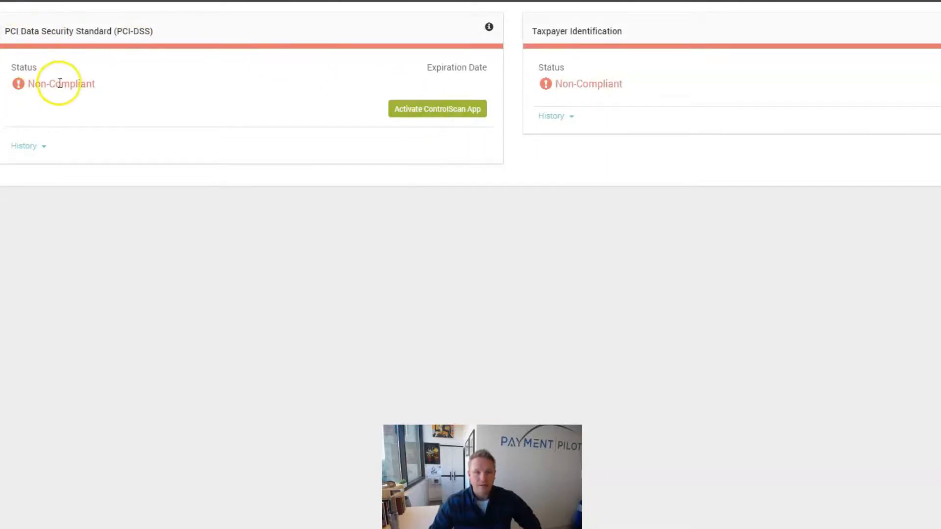
left_click(41, 147)
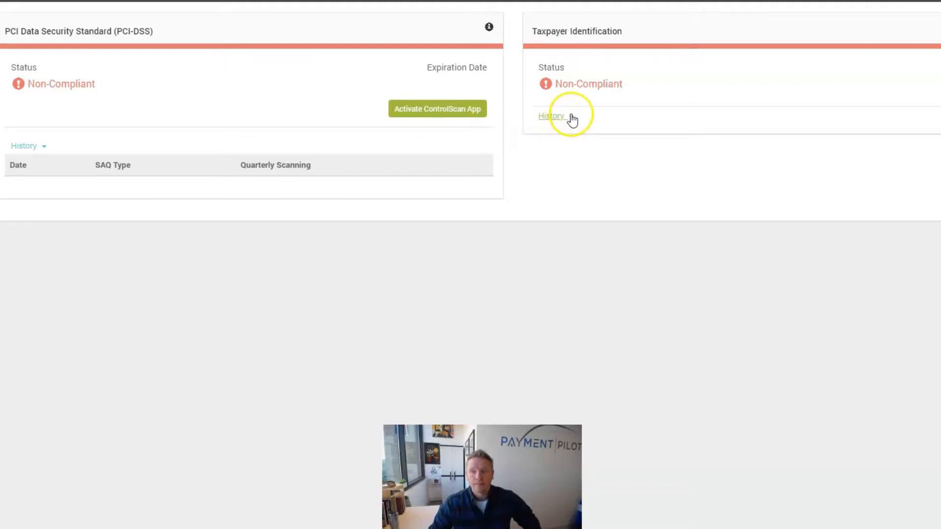
left_click(420, 110)
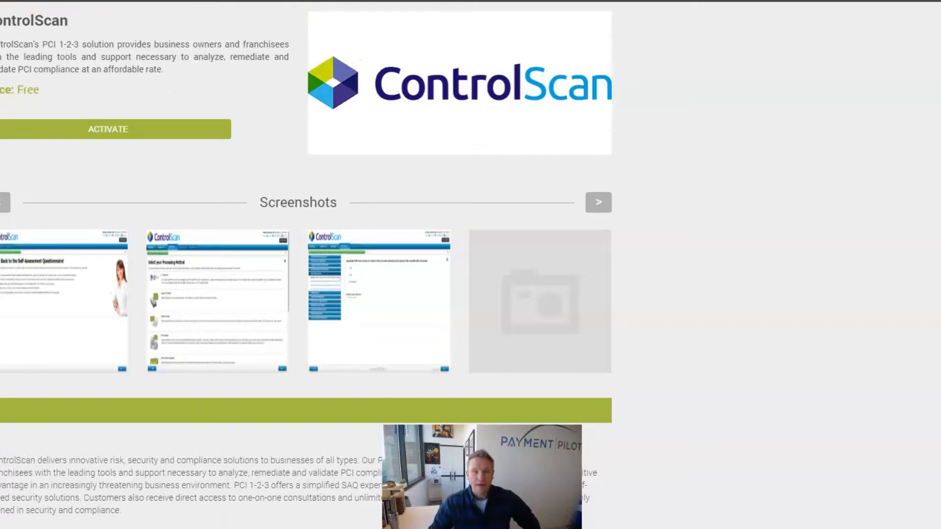
- Activate the ControlScan tile in the app marketplace and confirm leaving for ControlScan
key("alt+Left")
scroll(278, 180, "down", 3)
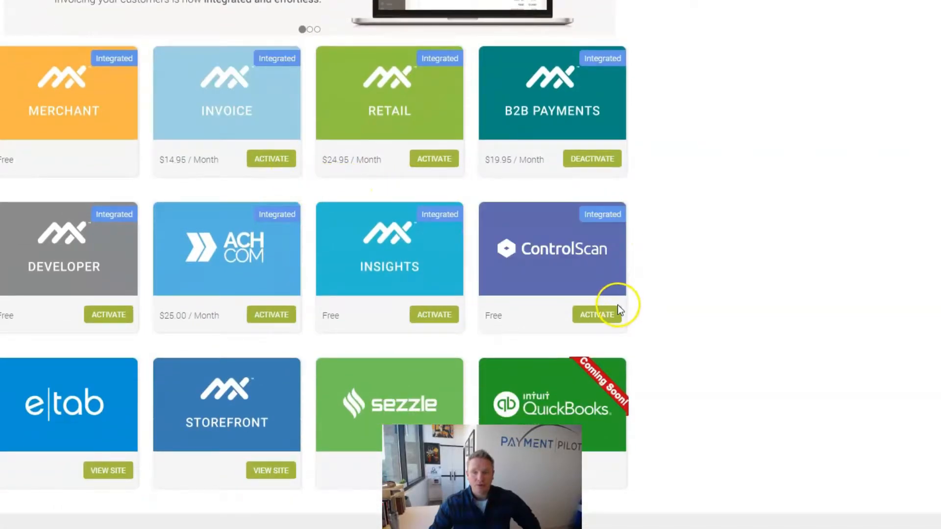
left_click(611, 316)
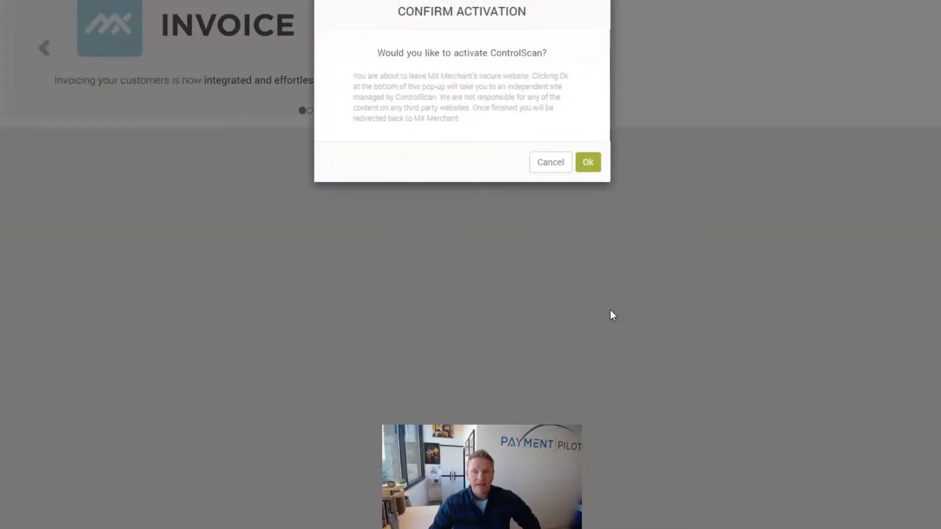
left_click(595, 163)
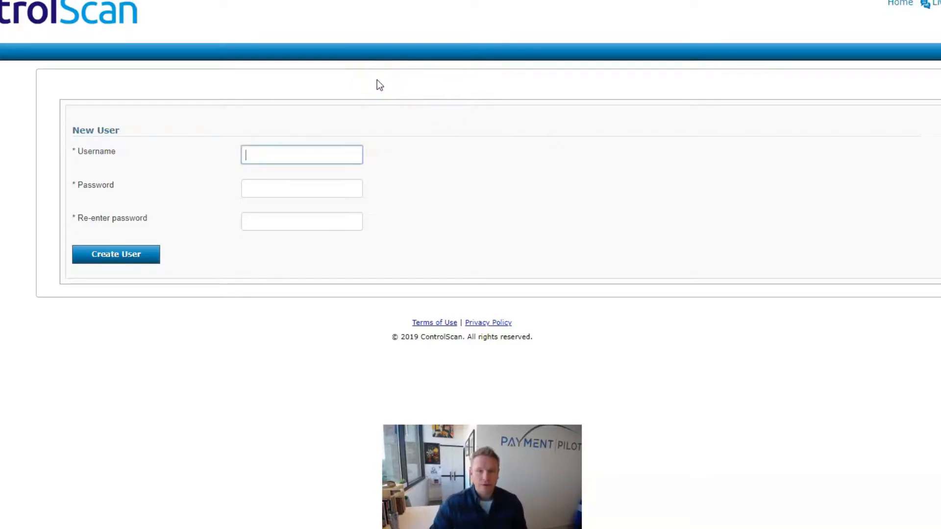
- Create a ControlScan user with a username and password, then allow Priority Payment Systems access
type("pa")
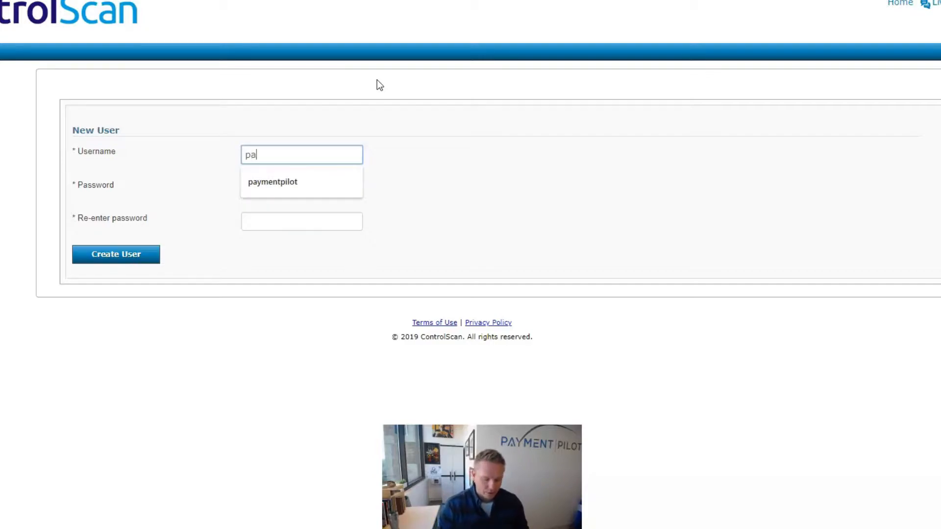
type("ymentpilot")
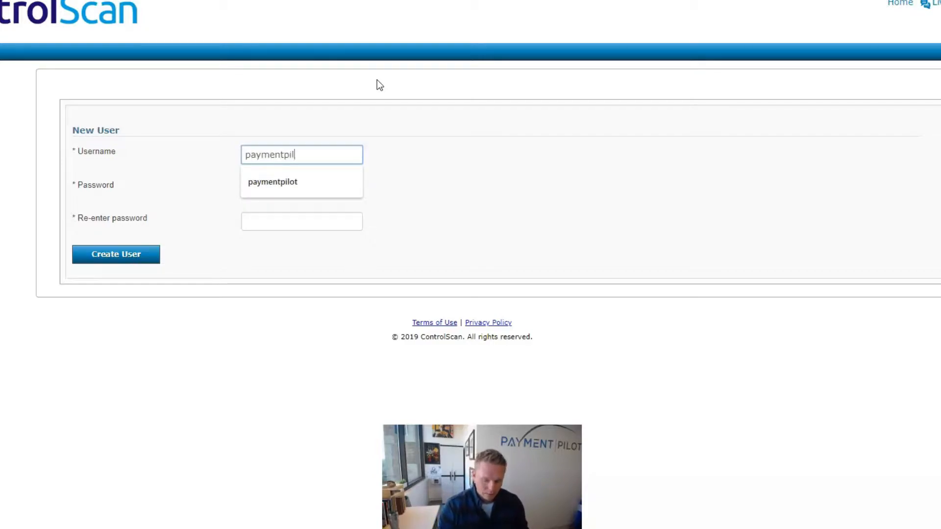
key("Tab")
type("••")
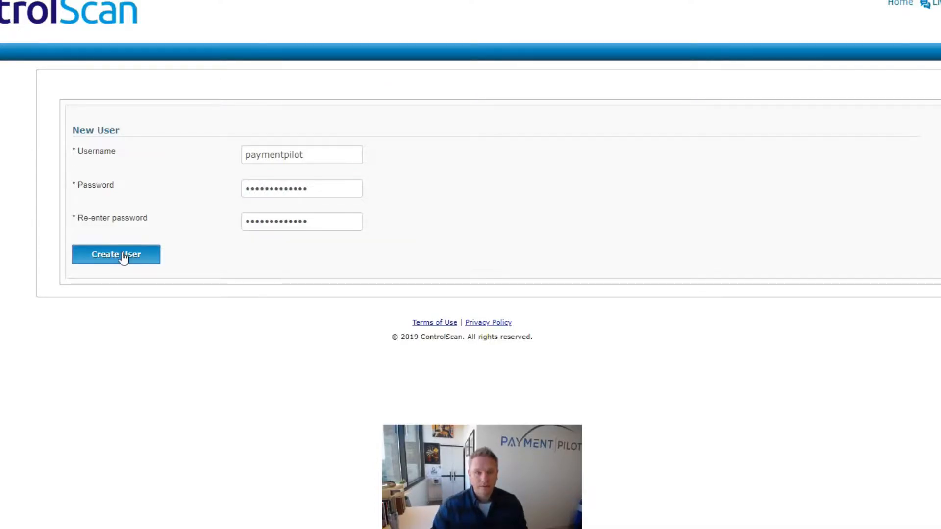
left_click(123, 258)
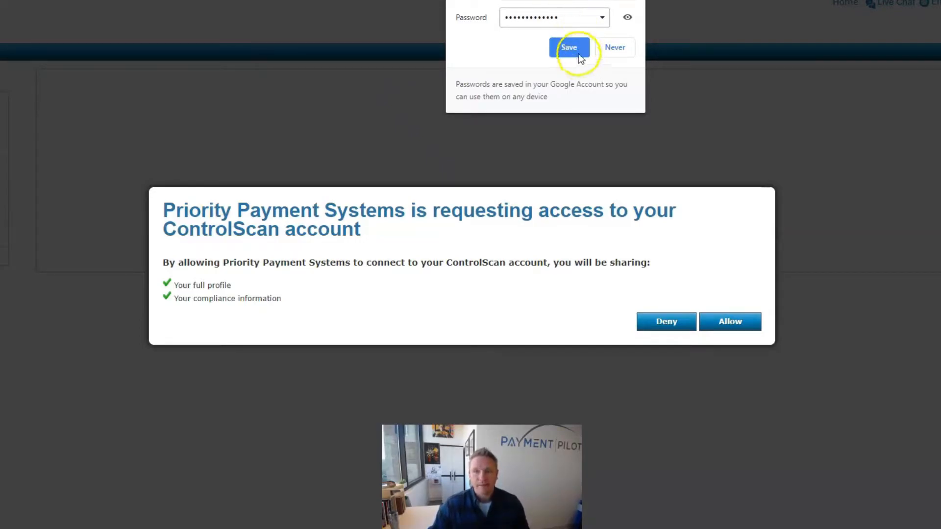
left_click(579, 54)
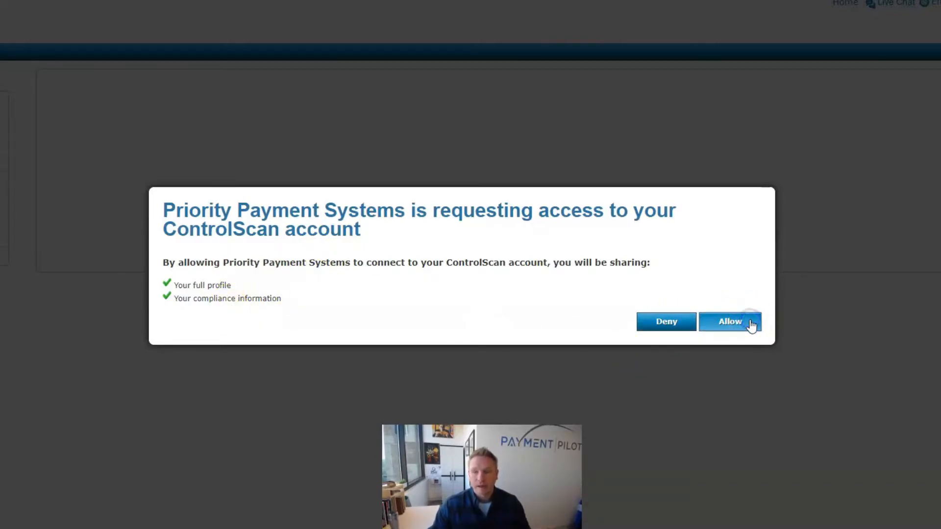
left_click(731, 322)
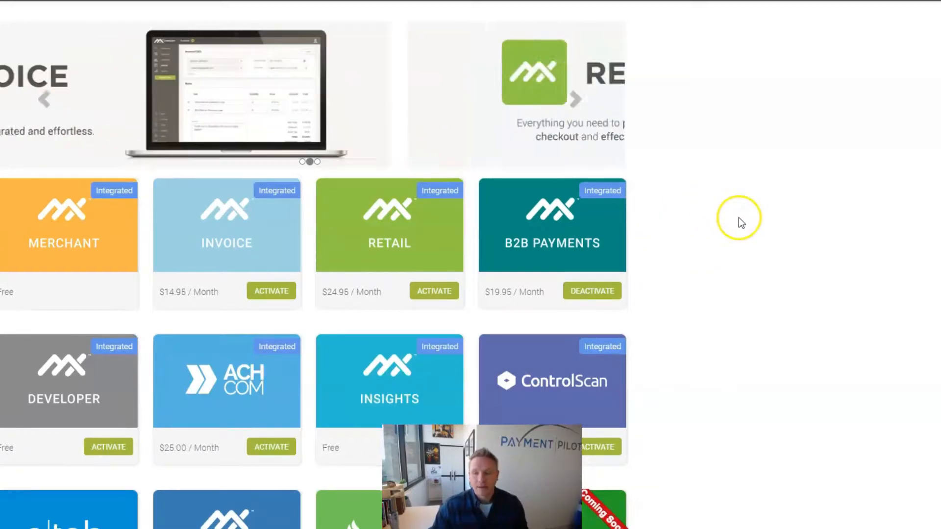
- Scroll the marketplace to confirm the ControlScan tile now offers DEACTIVATE
scroll(740, 221, "down", 3)
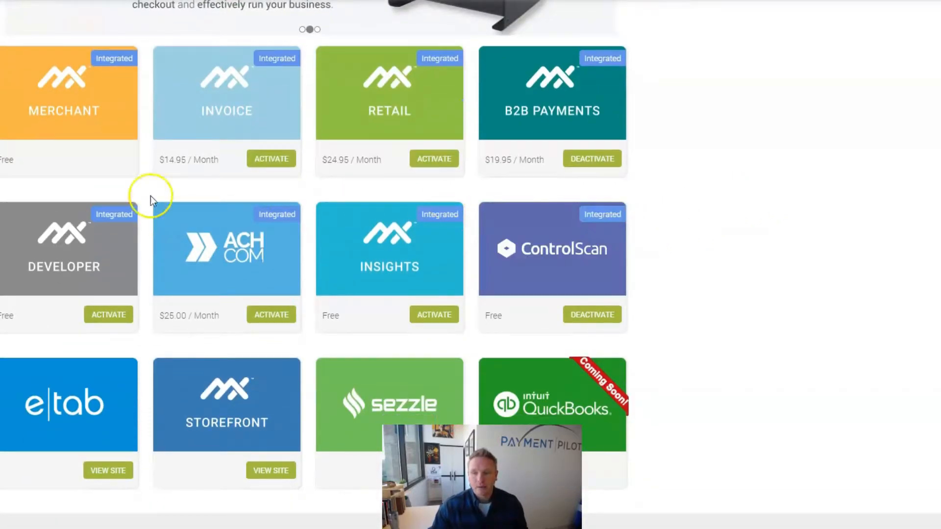
scroll(147, 188, "up", 1)
scroll(146, 187, "up", 3)
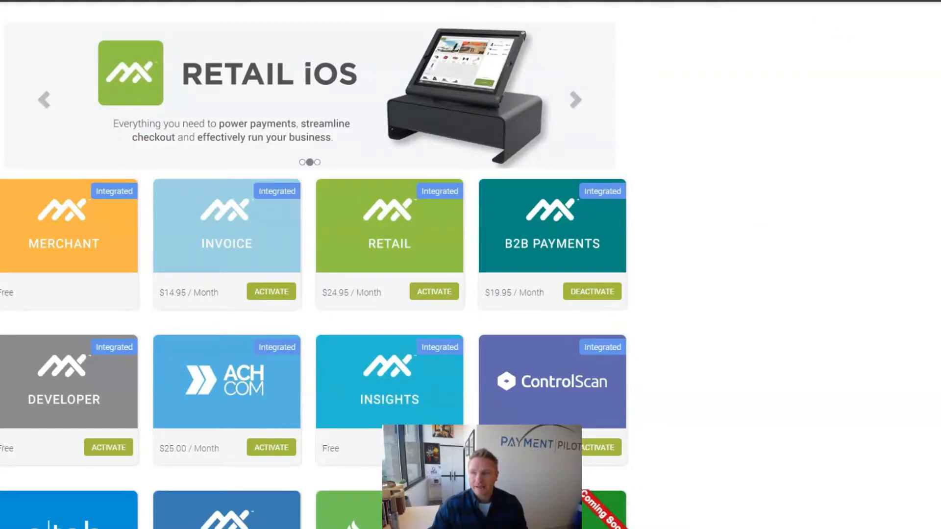
scroll(318, 88, "down", 3)
mouse_move(602, 206)
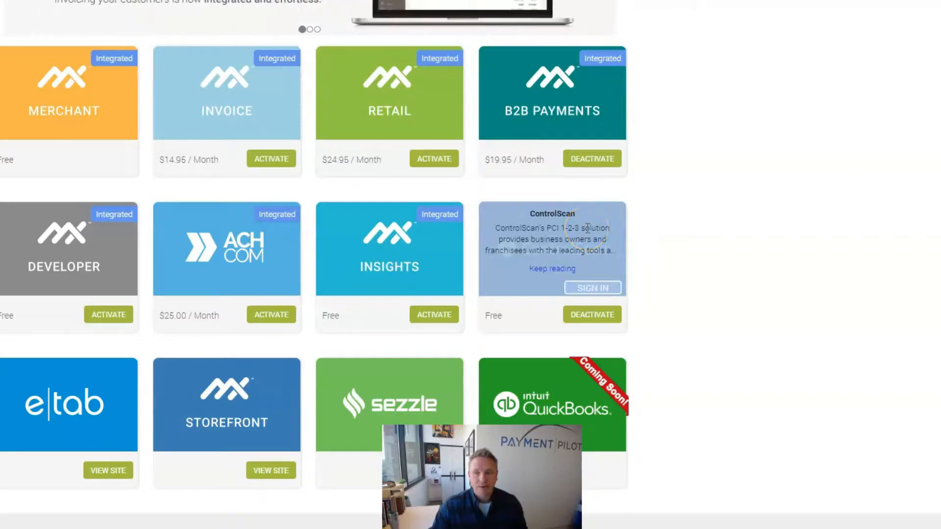
- Sign in from the ControlScan tile and read through the terms and video tutorials
left_click(603, 293)
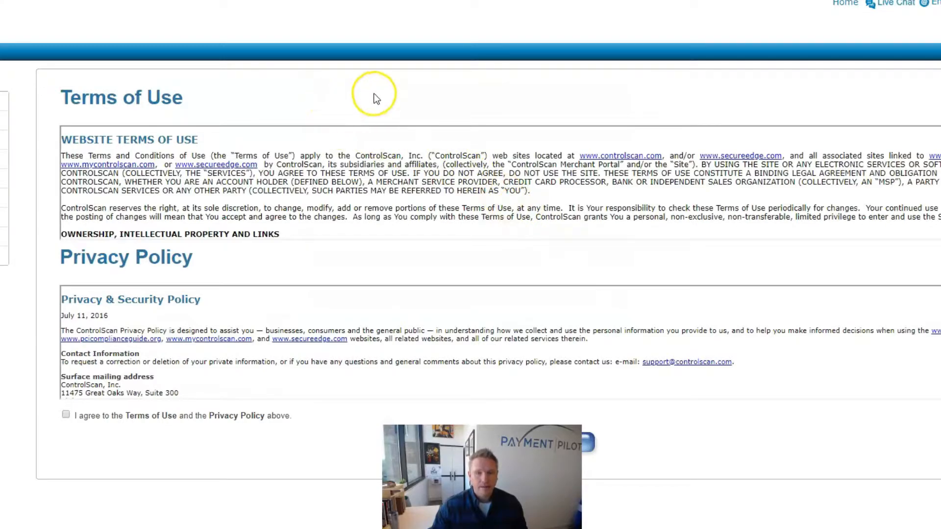
scroll(735, 147, "down", 10)
scroll(702, 167, "down", 5)
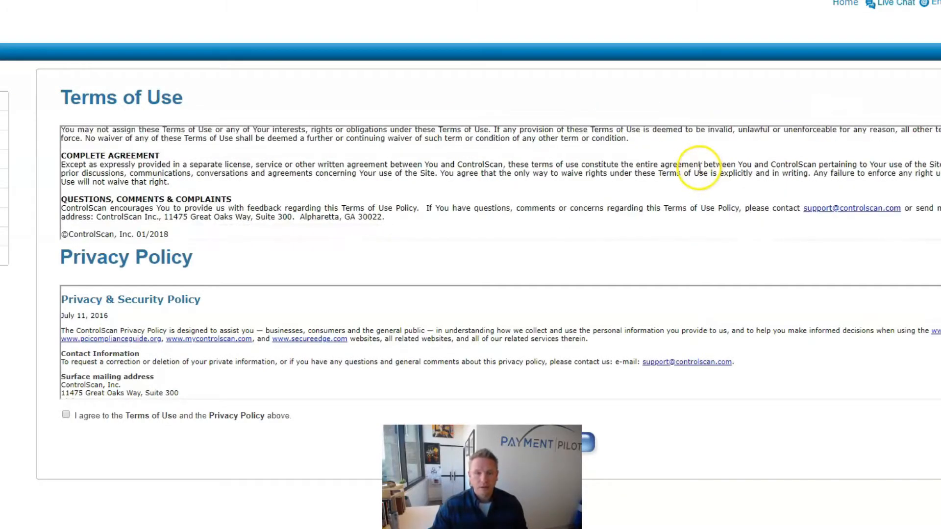
scroll(696, 169, "down", 2)
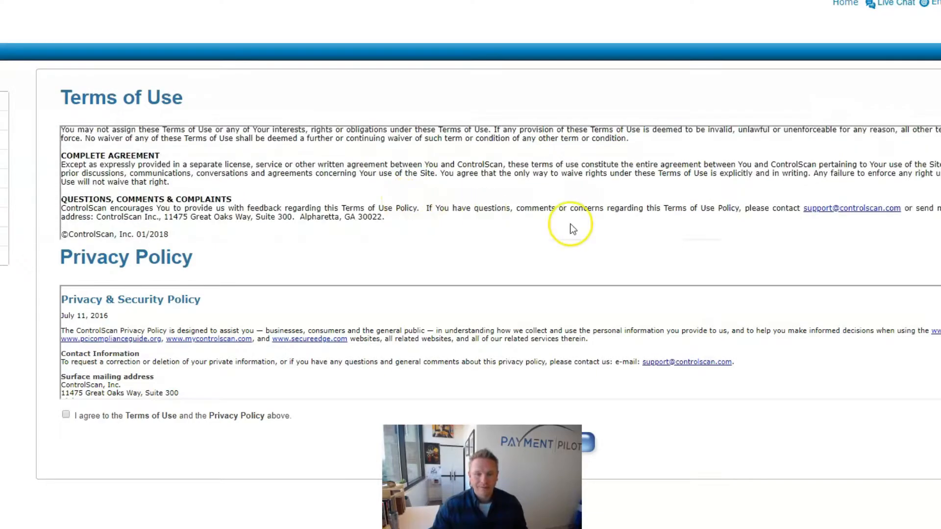
scroll(777, 314, "down", 5)
scroll(778, 334, "down", 3)
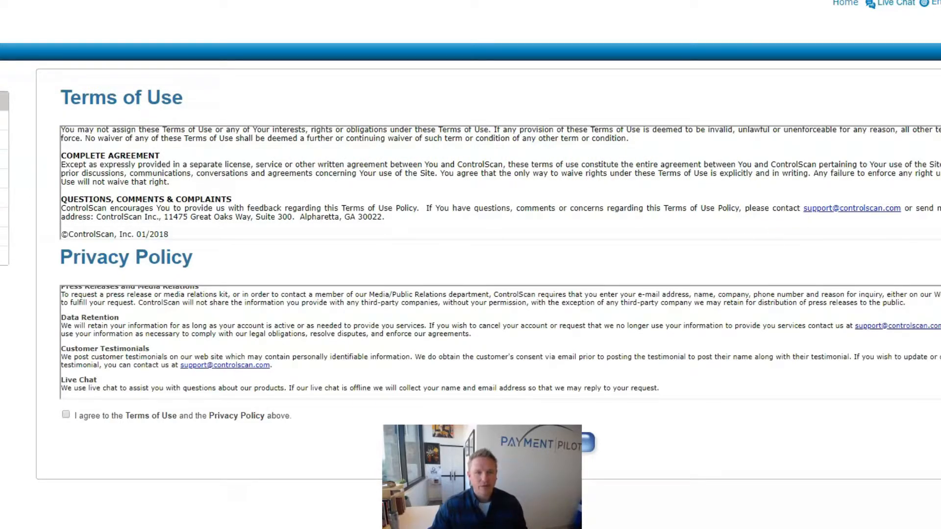
left_click(3, 101)
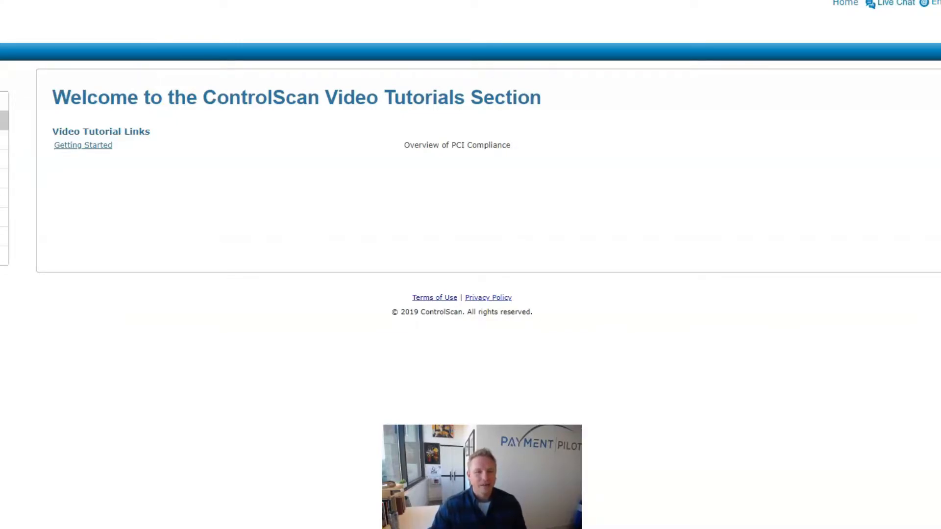
left_click(4, 101)
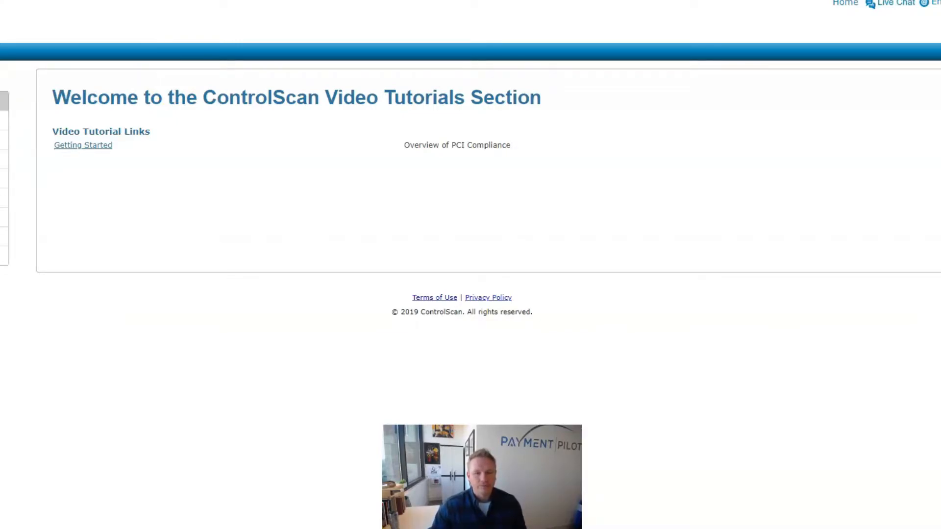
- Tick 'I agree' to the Terms of Use and Privacy Policy and continue
left_click(66, 415)
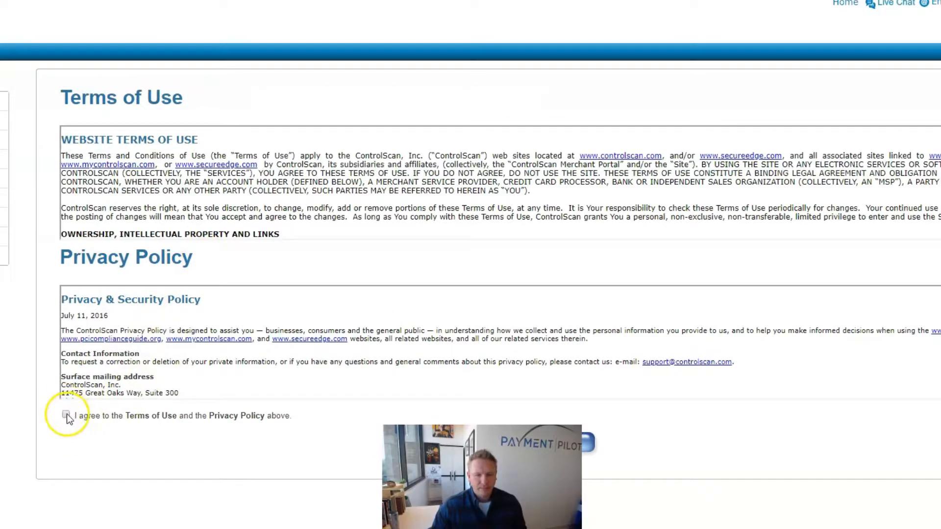
scroll(778, 319, "down", 10)
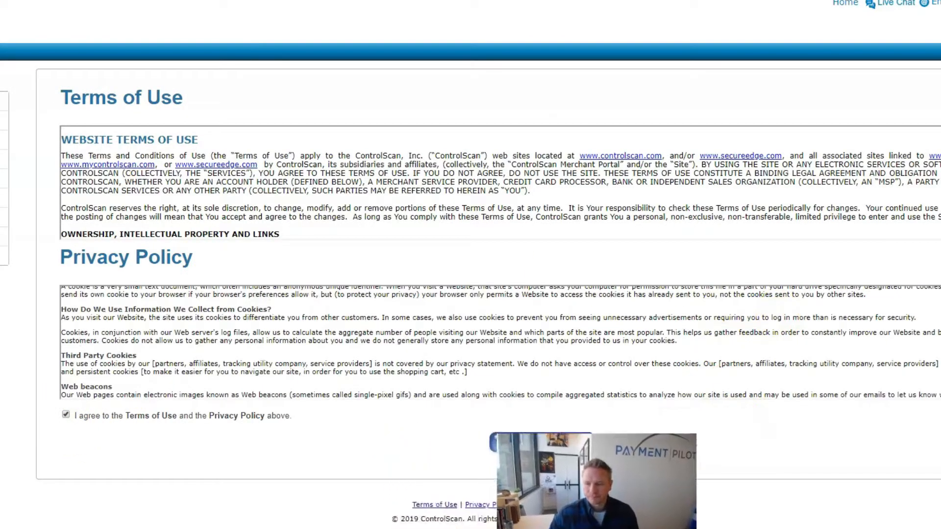
left_click(563, 447)
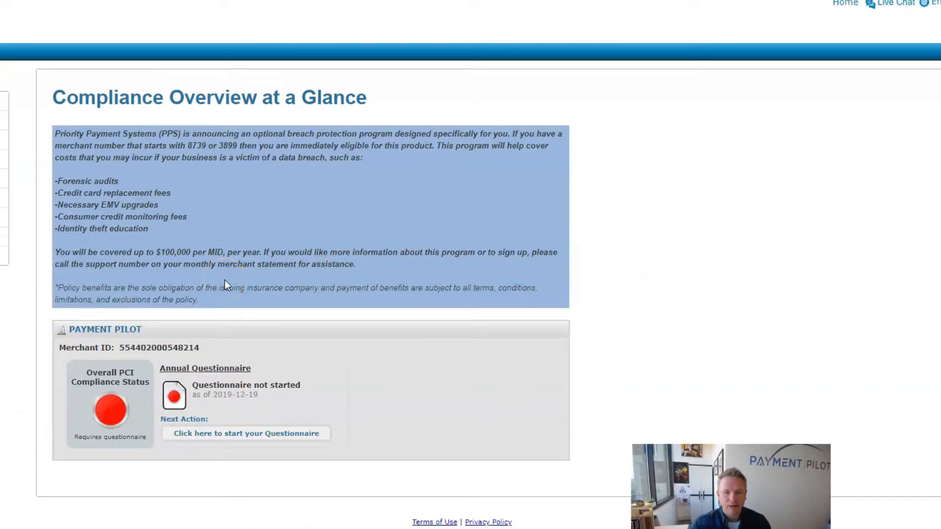
- Start the annual PCI questionnaire from the Compliance Overview page
left_click(240, 434)
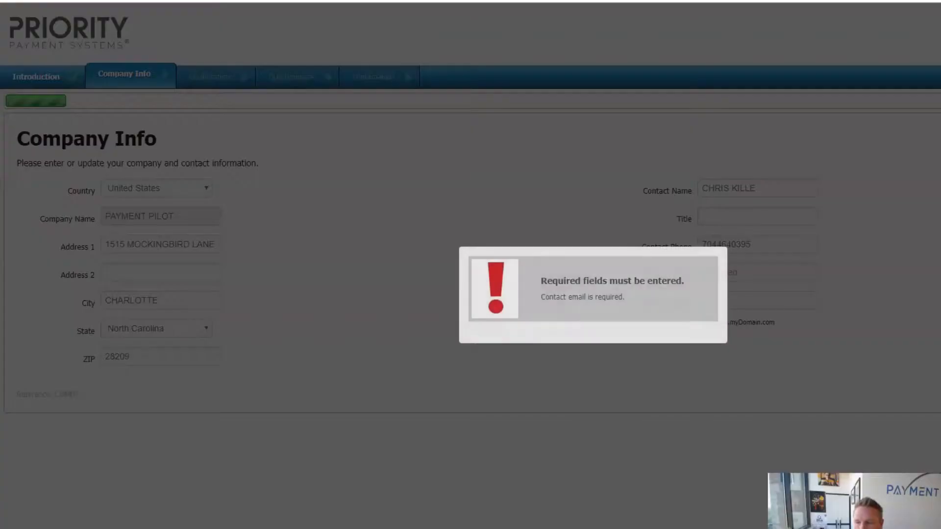
- Dismiss the required-fields warning and enter the contact's e-mail address in Contact Email
left_click(728, 246)
left_click(773, 268)
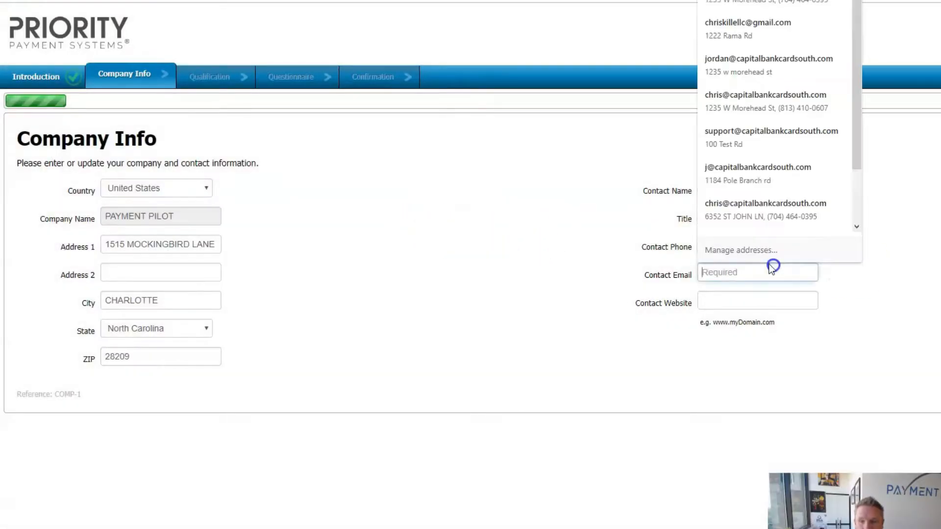
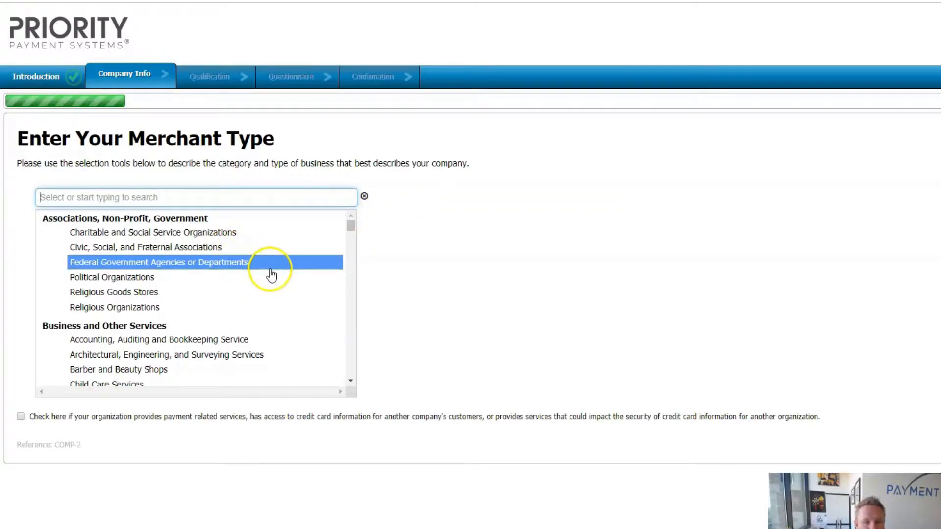
- Choose General Contractors - Residential and Commercial under Home Goods and Services as merchant type
scroll(269, 272, "down", 1)
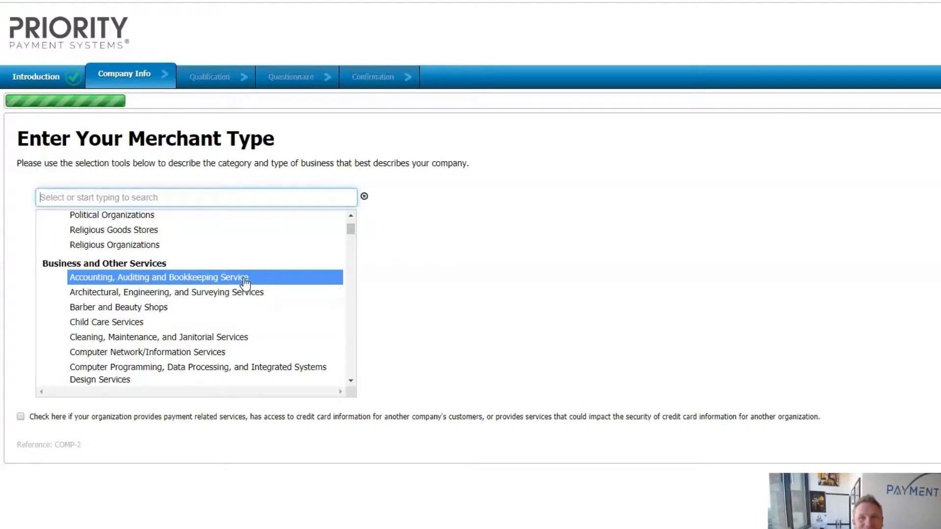
scroll(247, 283, "down", 2)
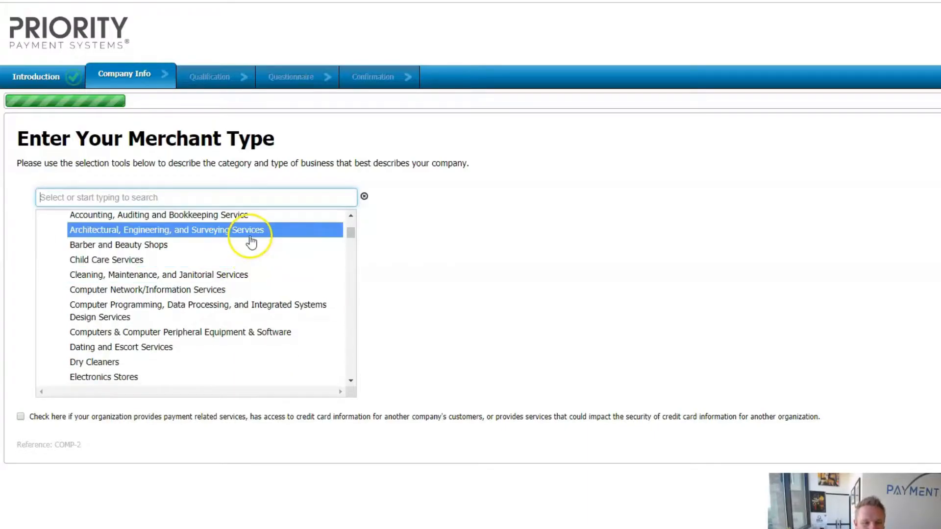
scroll(260, 258, "down", 2)
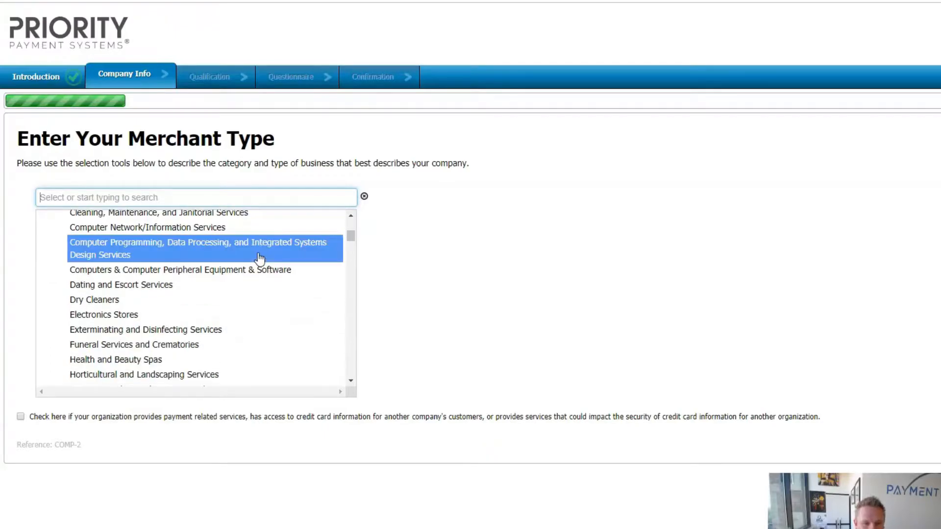
scroll(260, 258, "down", 2)
scroll(260, 258, "down", 2)
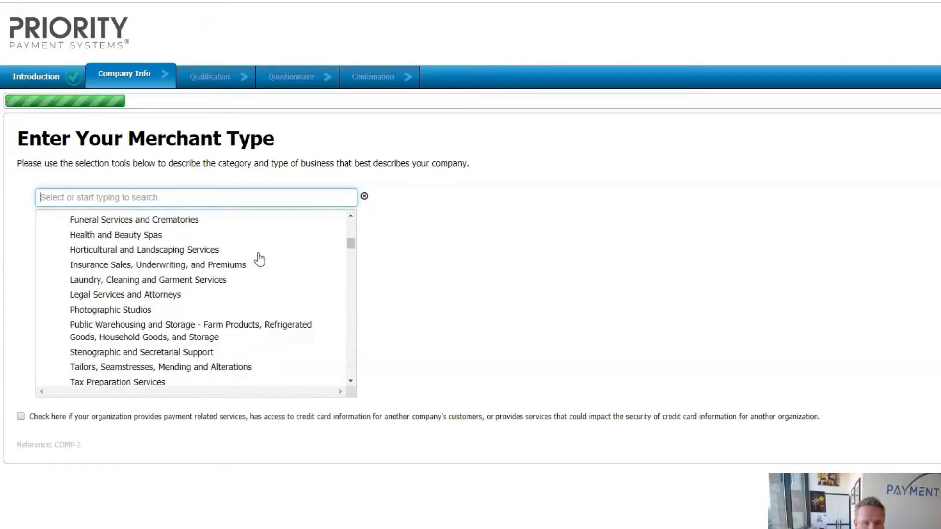
scroll(260, 258, "down", 2)
scroll(260, 258, "down", 10)
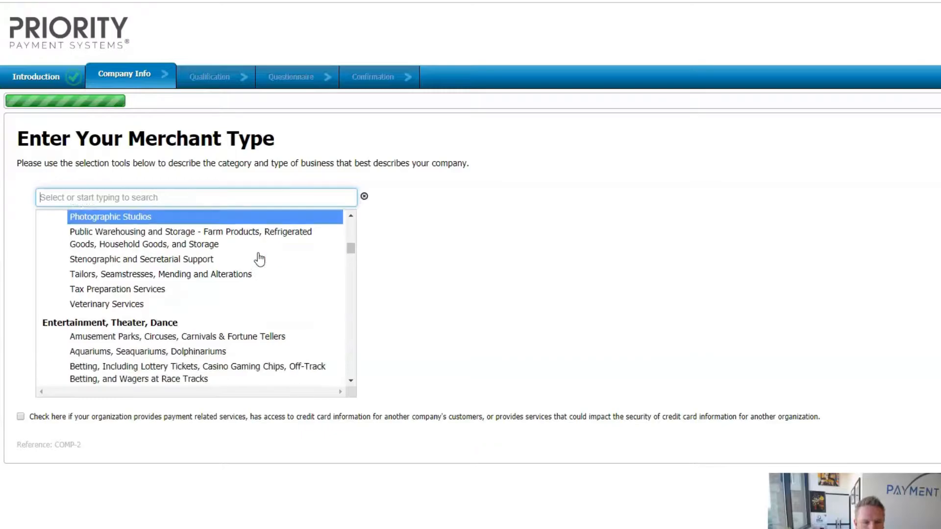
scroll(260, 259, "down", 7)
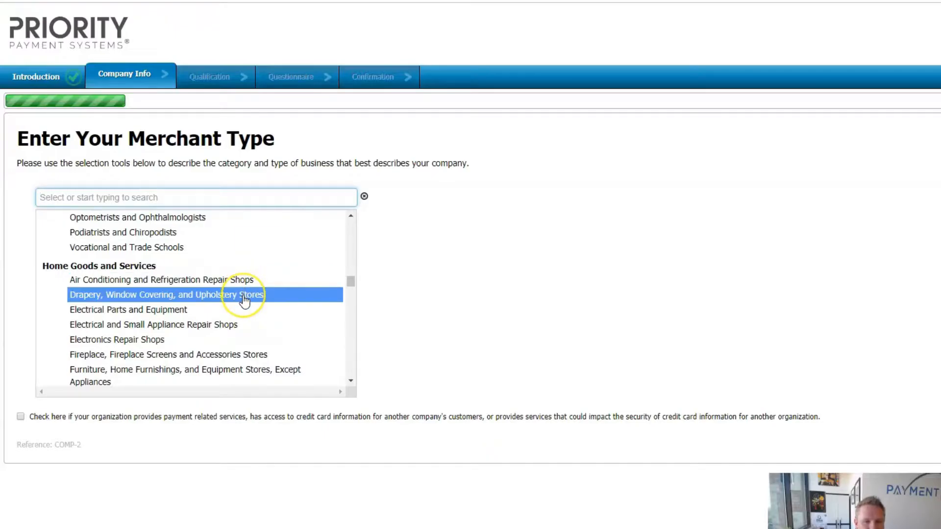
scroll(245, 294, "down", 2)
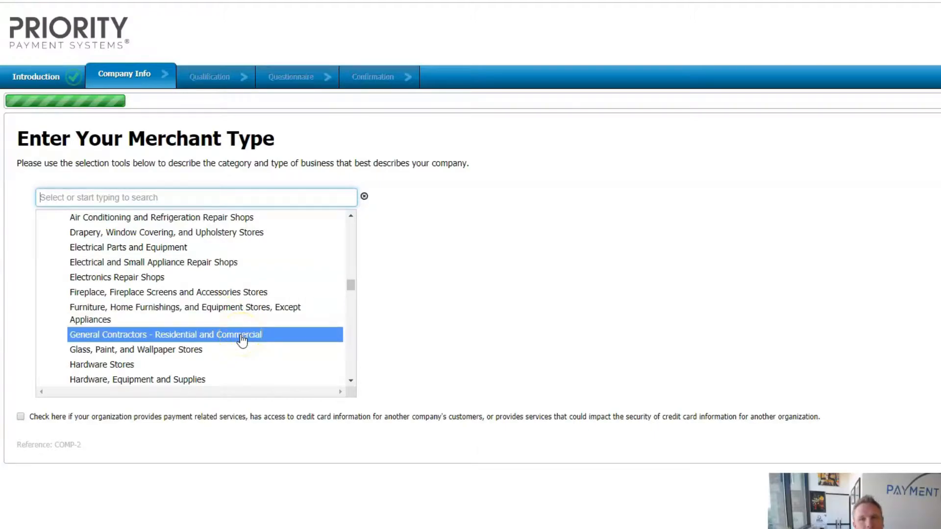
scroll(242, 333, "down", 2)
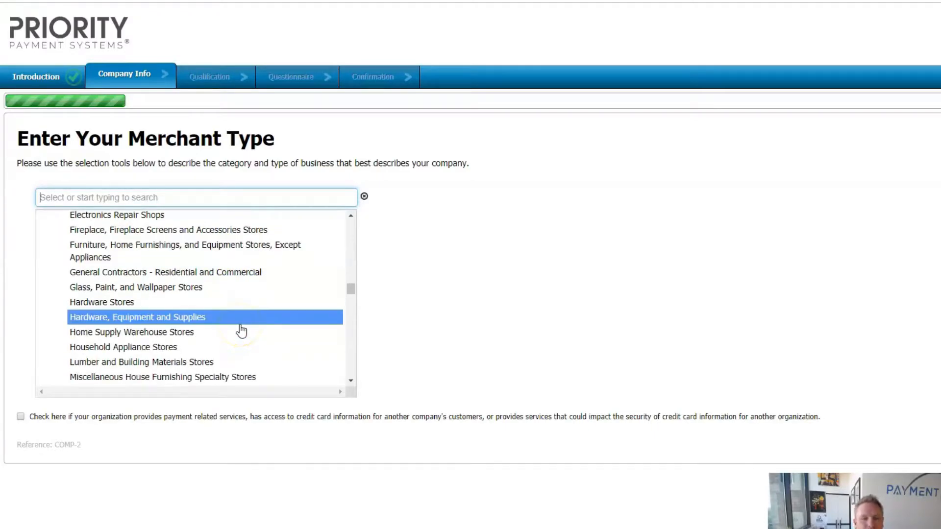
scroll(242, 332, "down", 2)
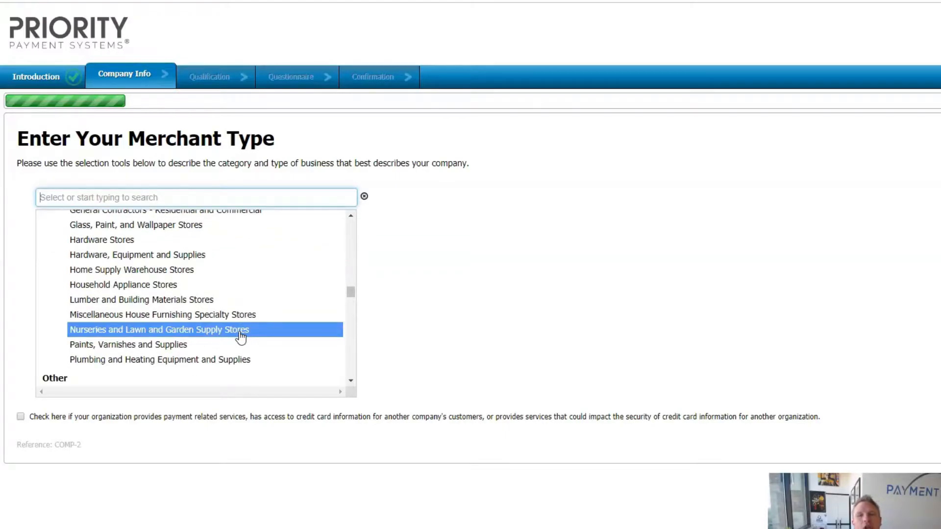
scroll(242, 333, "down", 4)
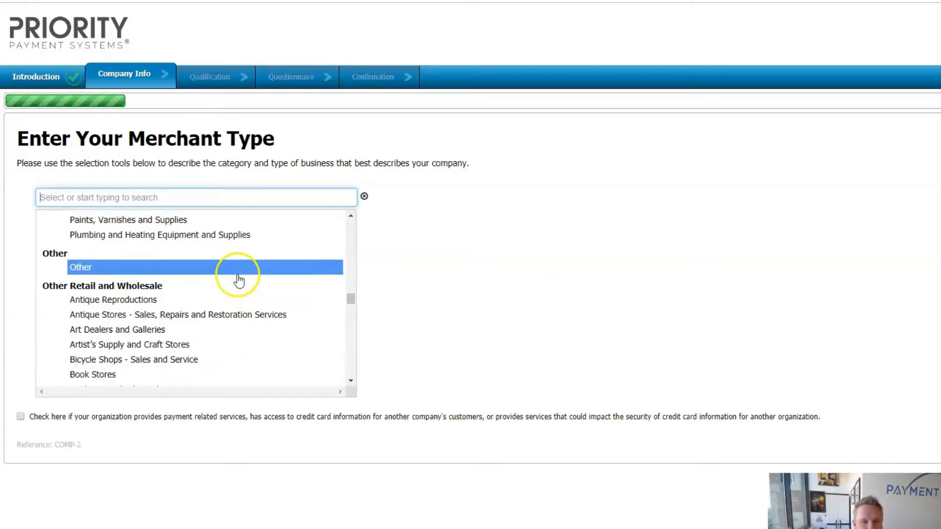
scroll(238, 284, "down", 2)
scroll(239, 285, "down", 3)
scroll(240, 291, "down", 3)
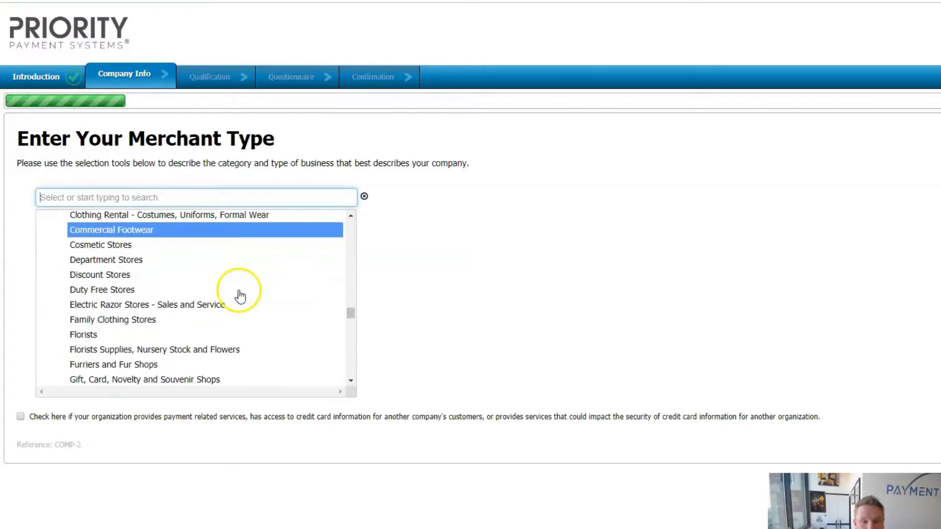
scroll(240, 297, "down", 9)
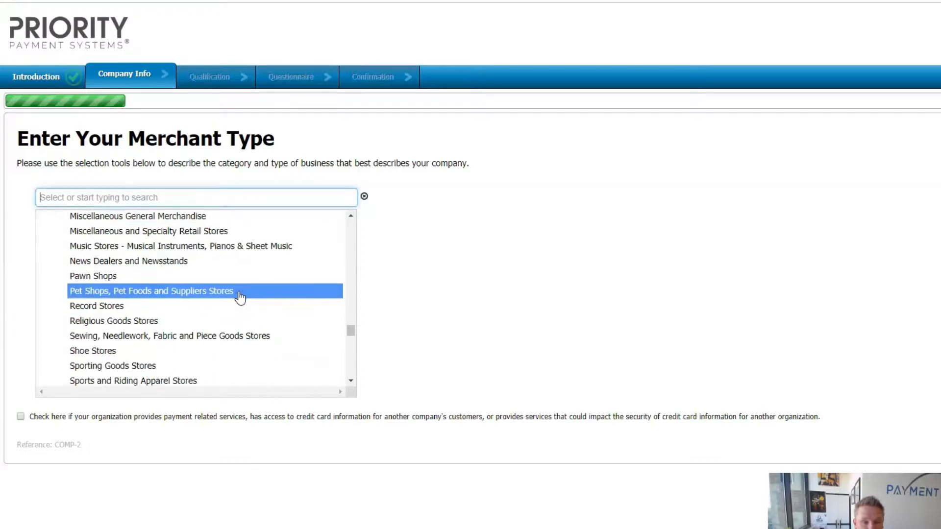
scroll(240, 297, "down", 6)
scroll(241, 298, "down", 7)
scroll(240, 298, "up", 8)
scroll(240, 297, "up", 15)
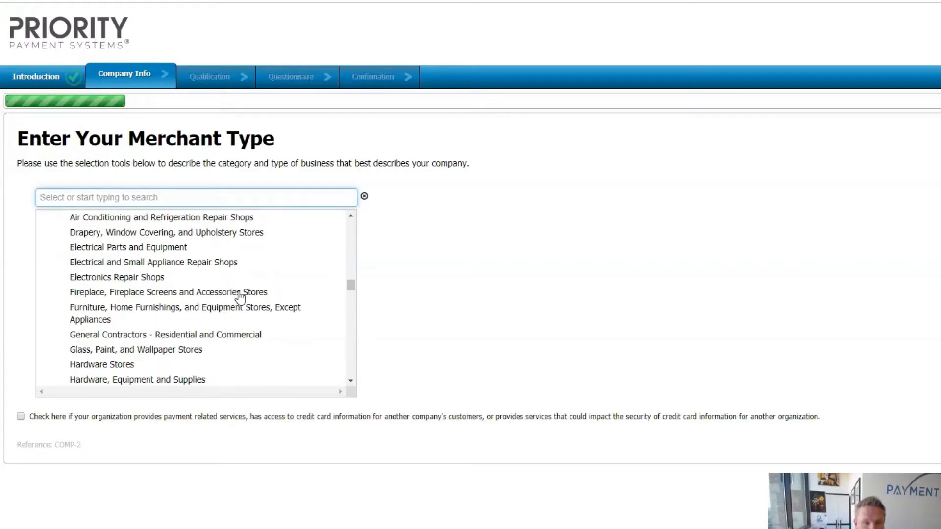
scroll(240, 297, "down", 4)
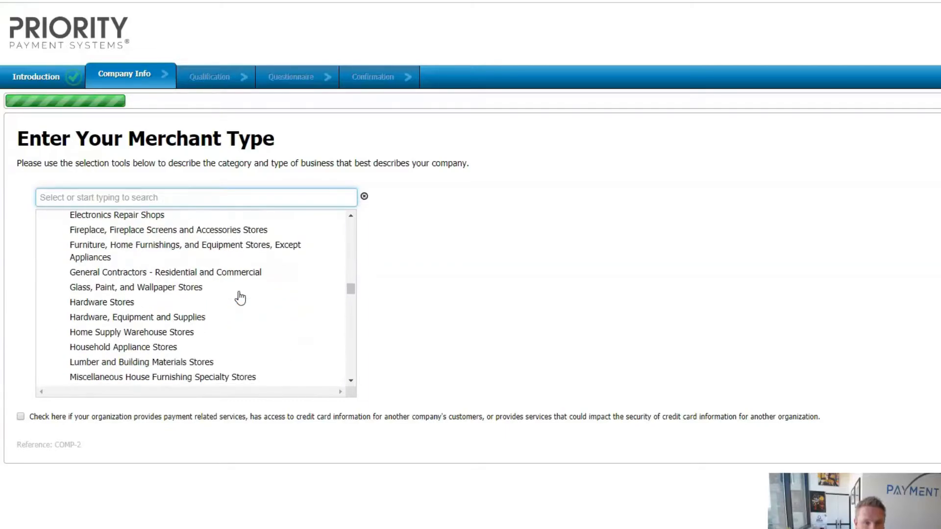
left_click(198, 276)
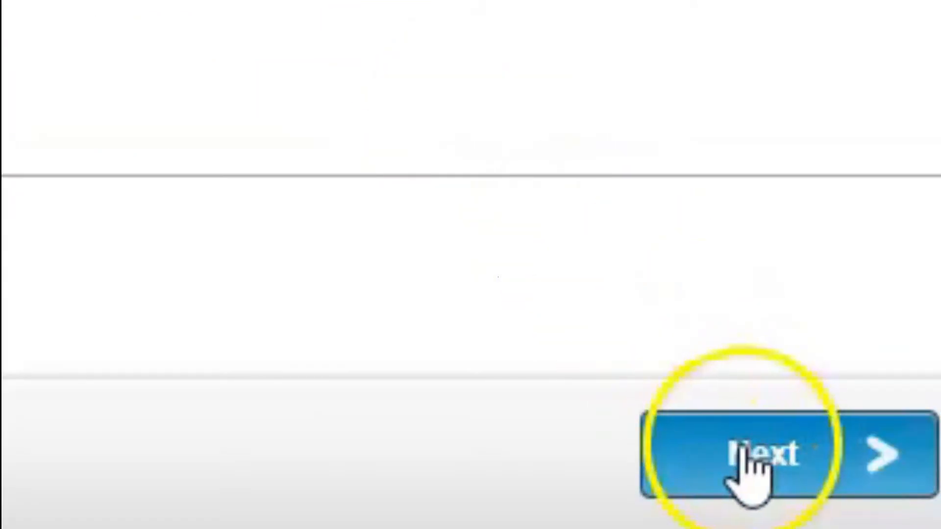
- Advance to Select your Processing Method and review the payment-method options
left_click(746, 460)
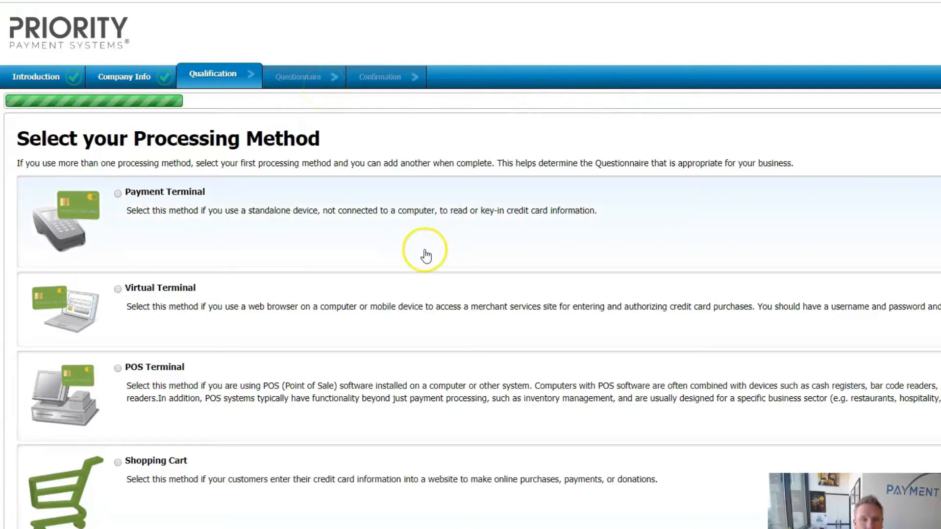
scroll(424, 254, "down", 2)
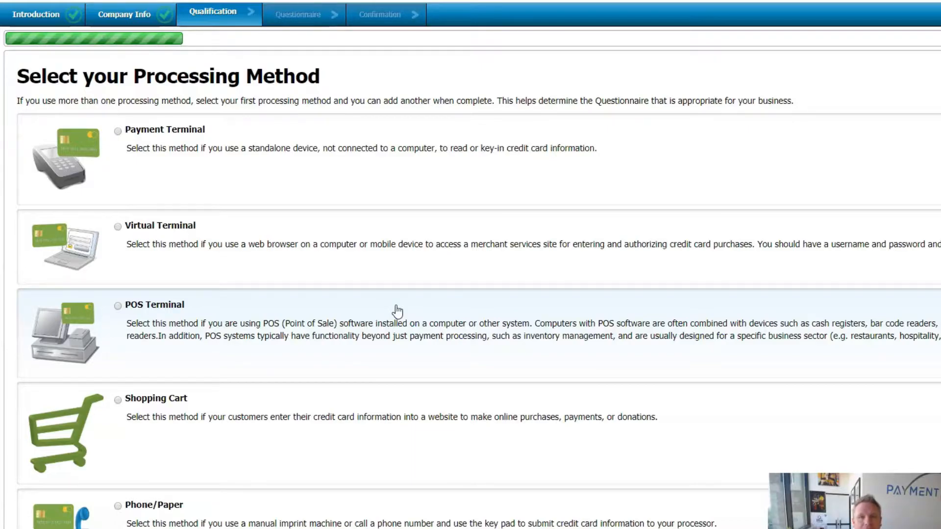
scroll(410, 311, "down", 2)
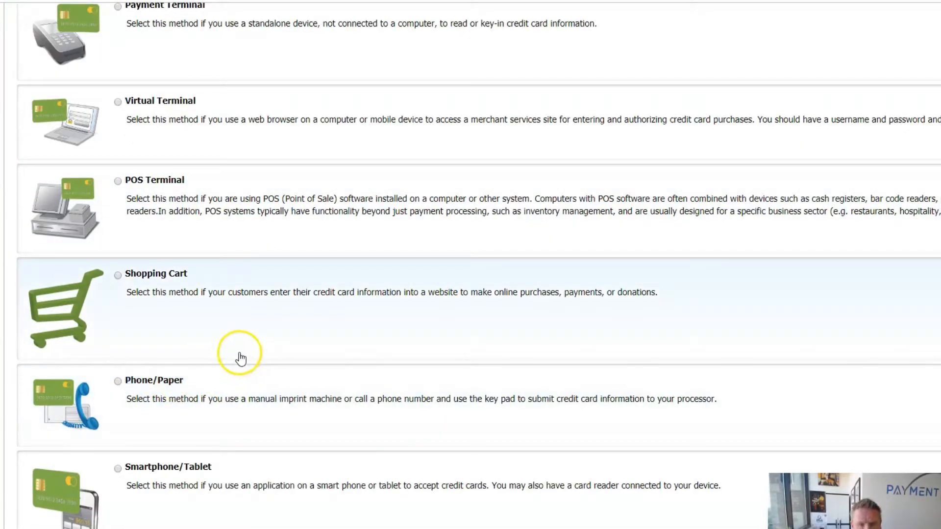
scroll(241, 359, "down", 3)
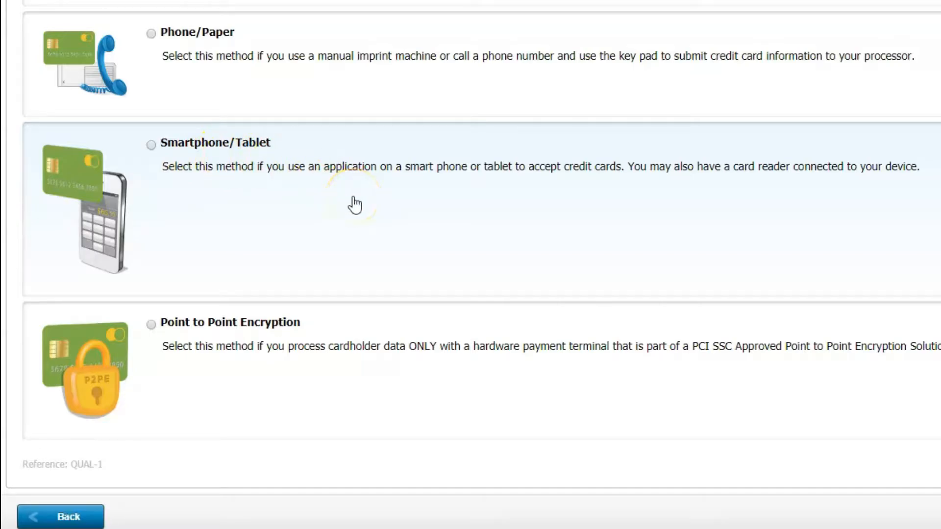
scroll(422, 216, "up", 10)
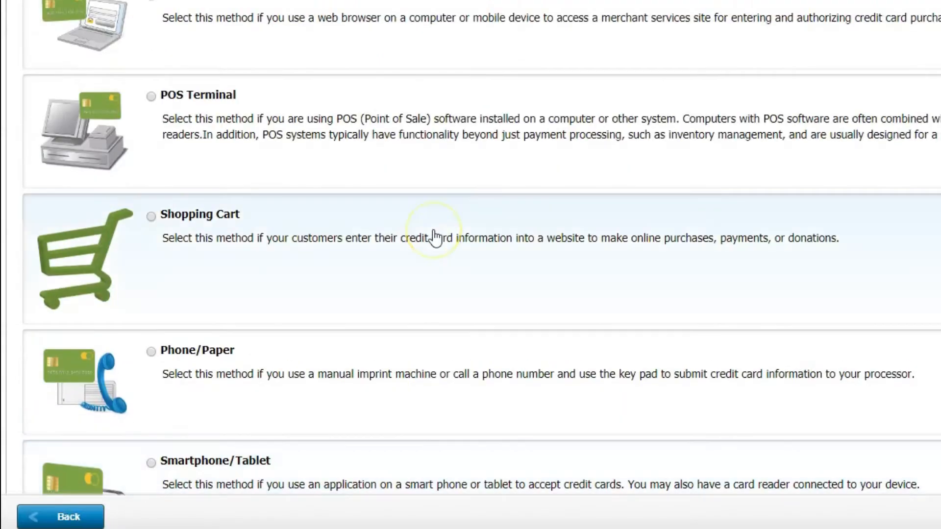
scroll(341, 349, "down", 3)
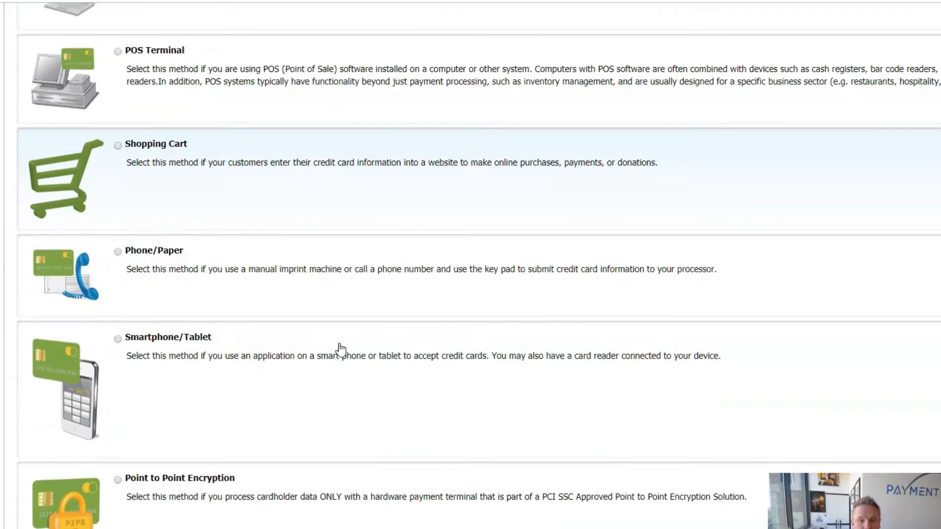
- Select Smartphone/Tablet as the processing method, then go back to the method list
left_click(120, 340)
scroll(257, 380, "up", 3)
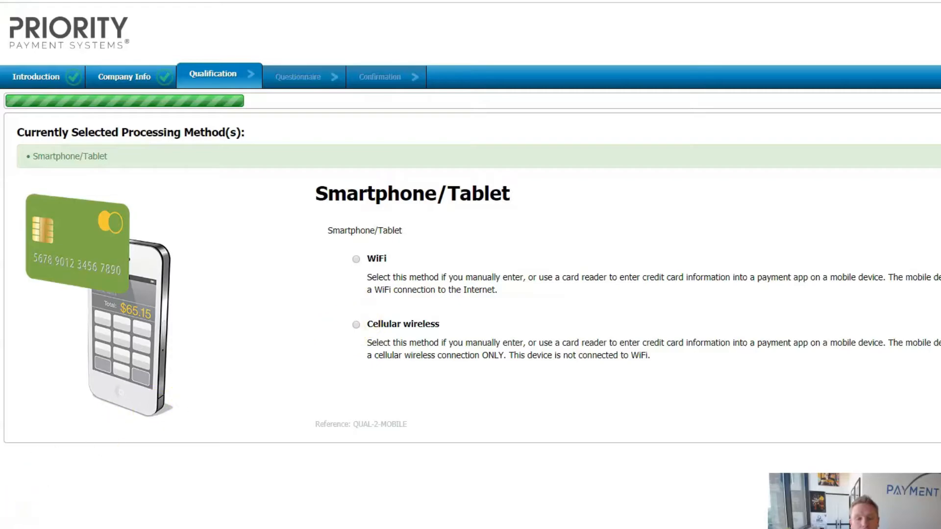
left_click(116, 526)
scroll(243, 347, "down", 3)
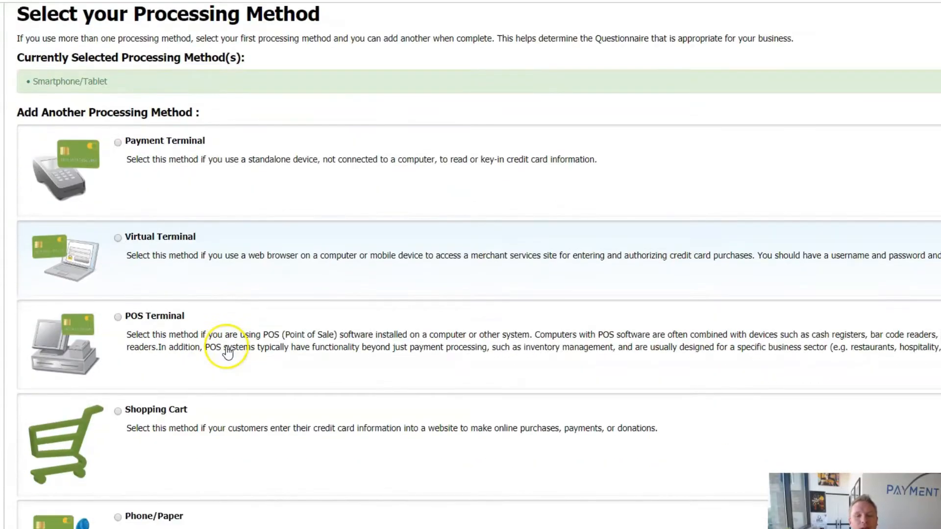
- Add Virtual Terminal with manual entry as a processing method and choose to add another
left_click(149, 246)
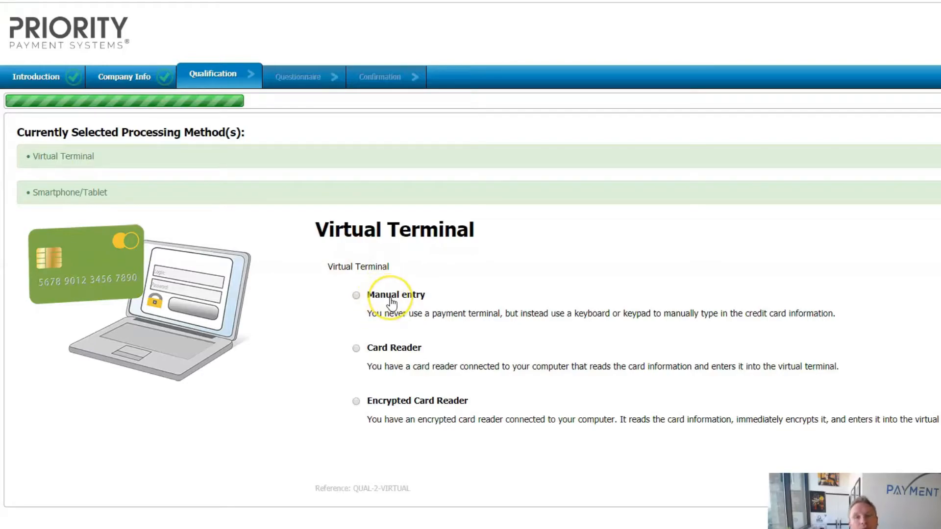
left_click(357, 296)
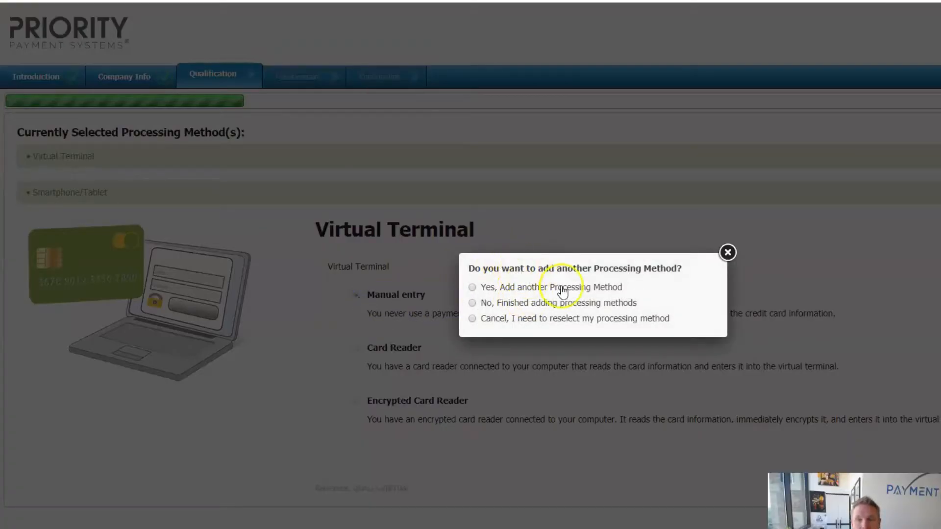
left_click(472, 288)
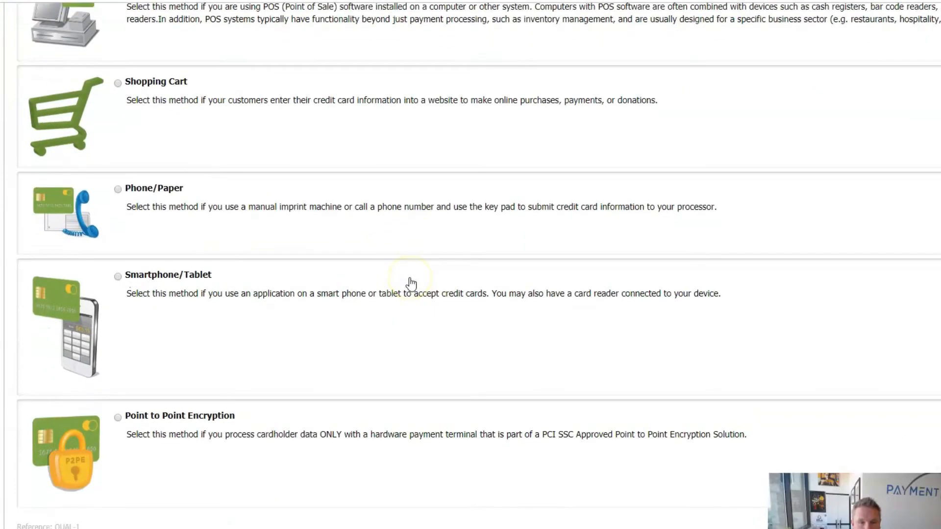
- Add Smartphone/Tablet with a cellular wireless connection and finish adding processing methods
left_click(120, 277)
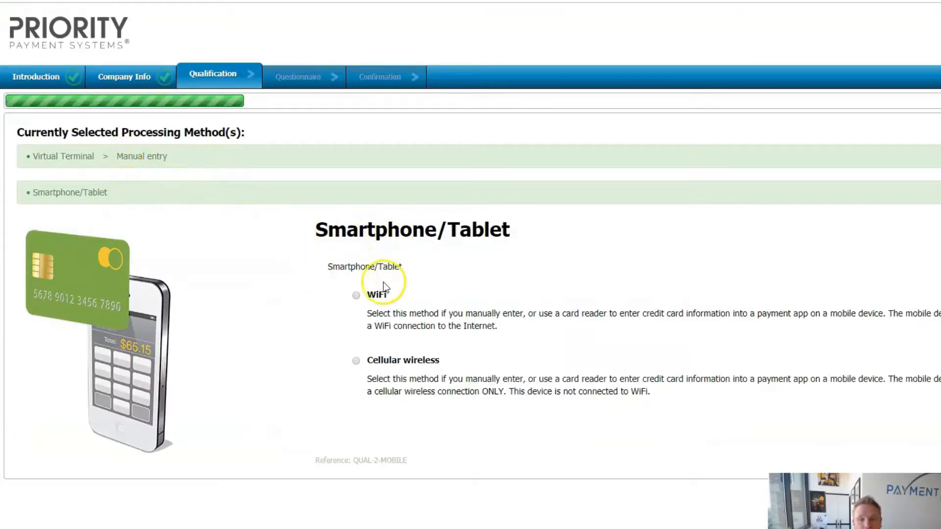
left_click(356, 360)
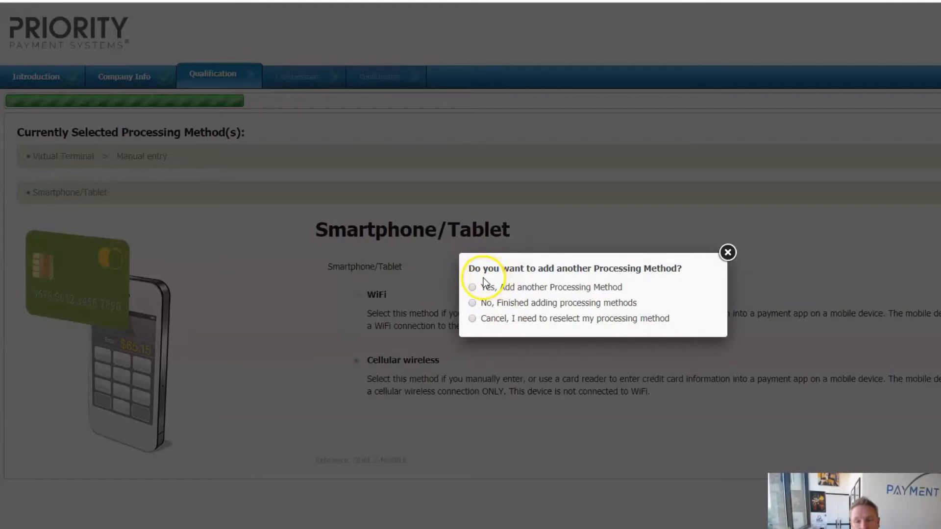
left_click(472, 306)
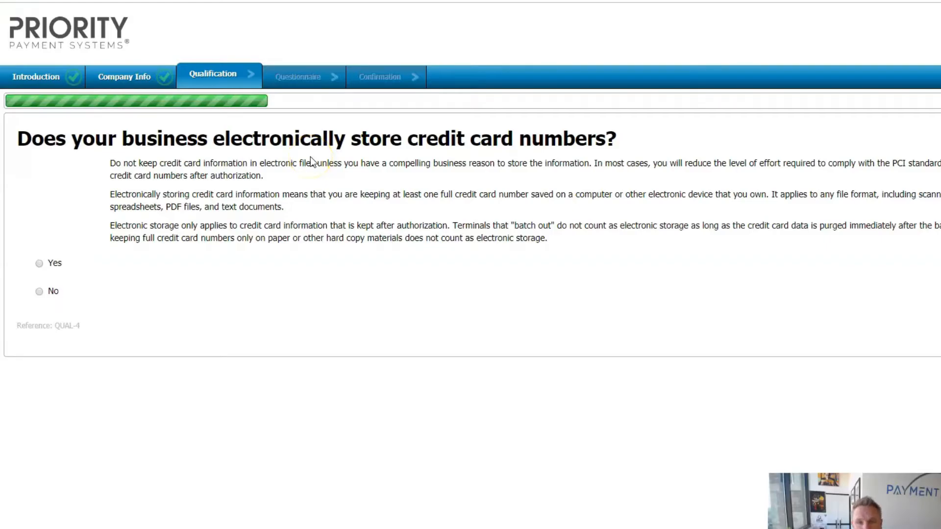
- Answer No to electronically storing card numbers and agree with the SAQ C eligibility statements
left_click(40, 292)
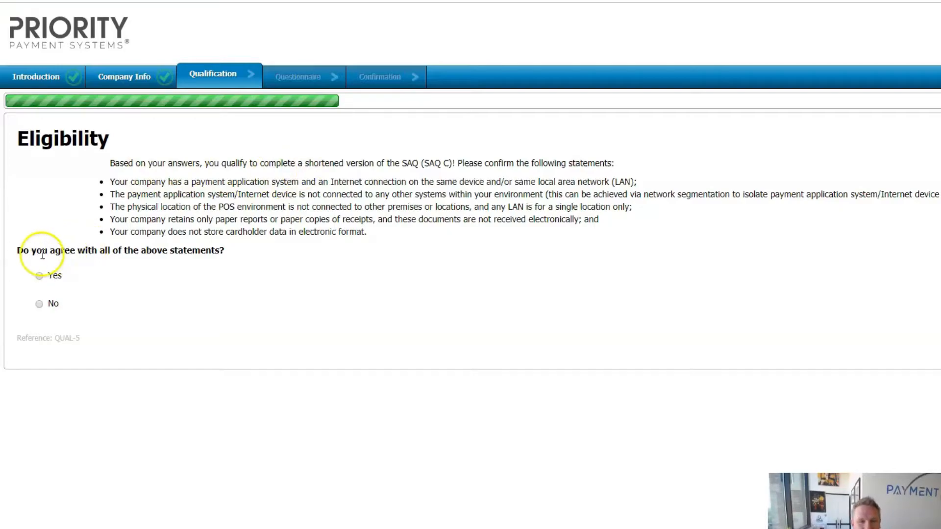
left_click(39, 277)
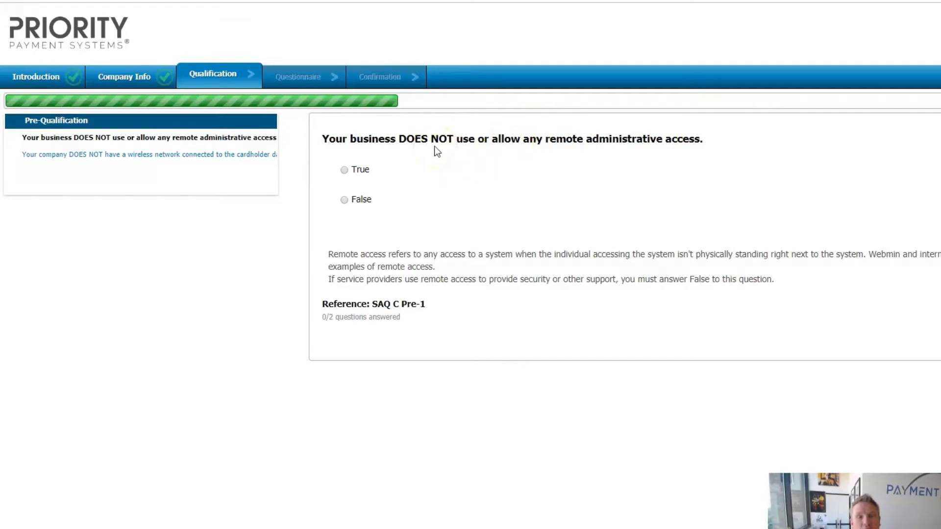
- Mark the remote administrative access and wireless network statements False
left_click(345, 200)
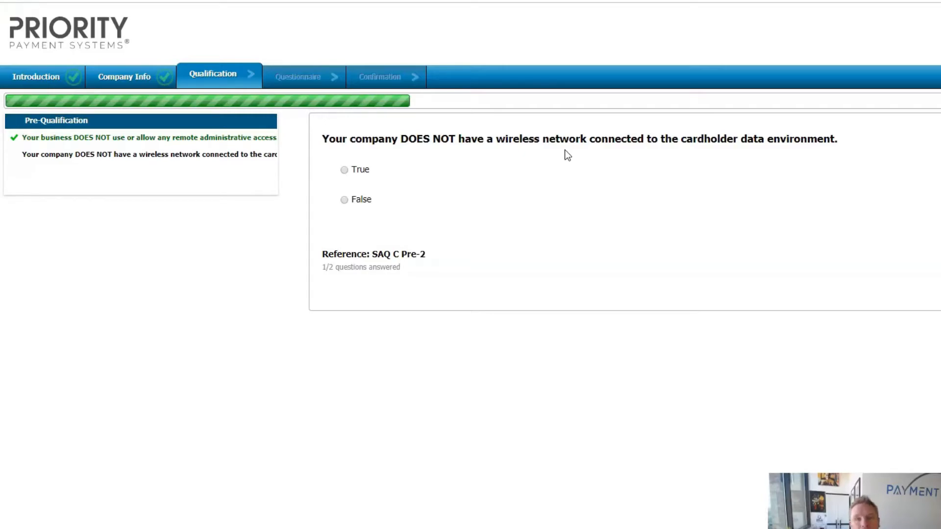
left_click(344, 201)
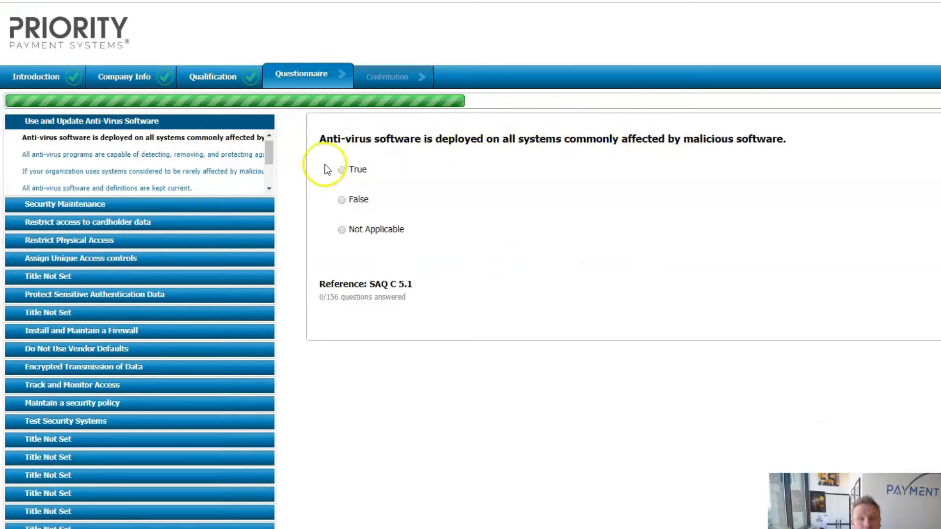
- Mark anti-virus statements 5.1, 5.1.1, 5.1.2, 5.2a, 5.2b and 5.2c True
left_click(341, 171)
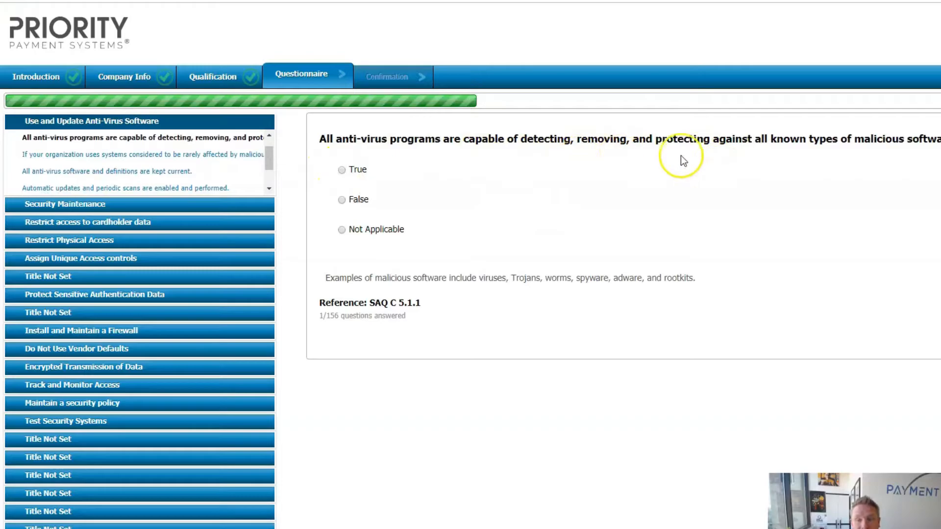
left_click(342, 171)
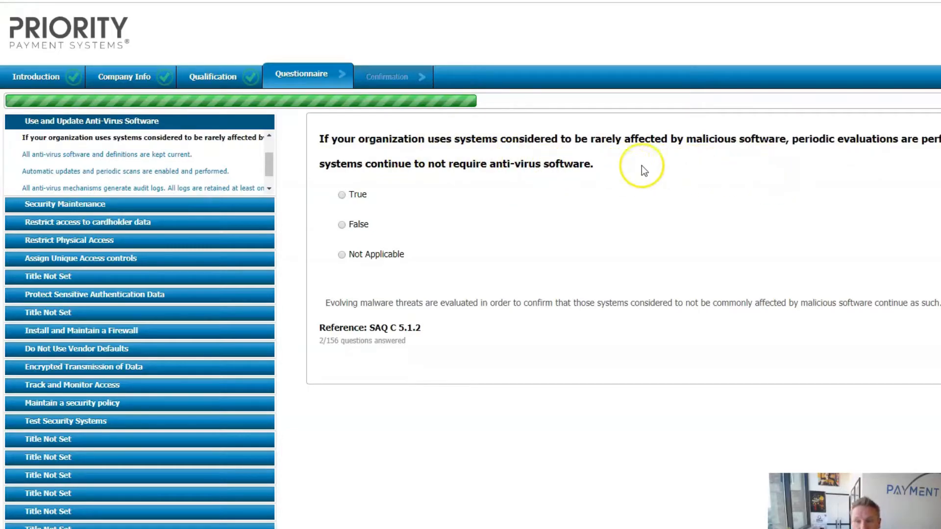
left_click(342, 194)
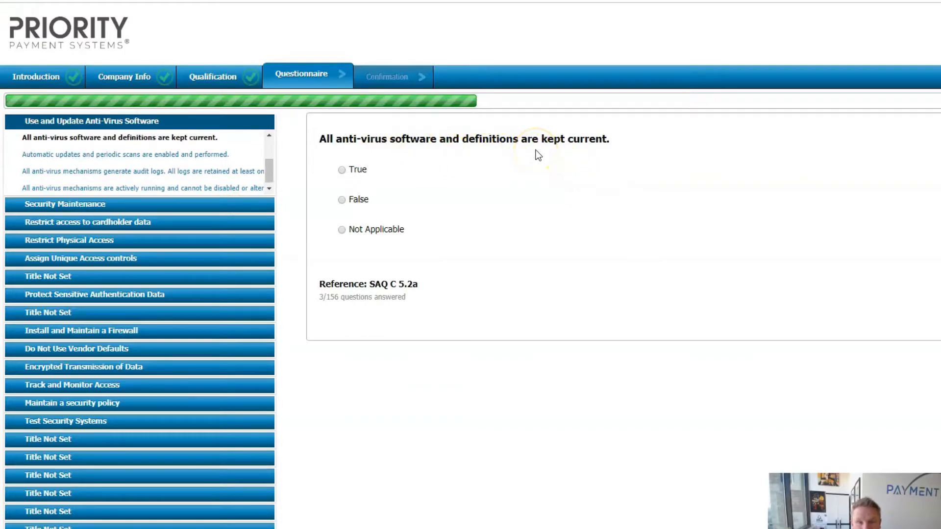
left_click(342, 171)
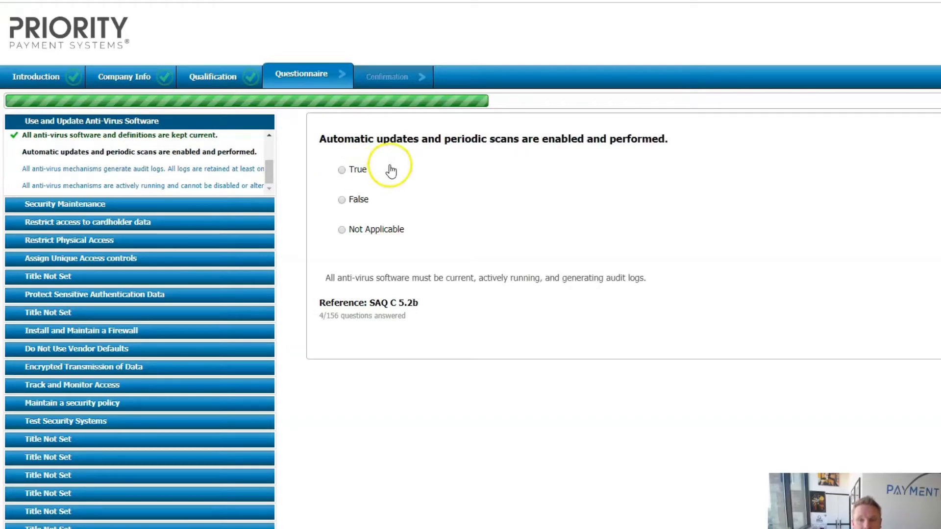
left_click(342, 170)
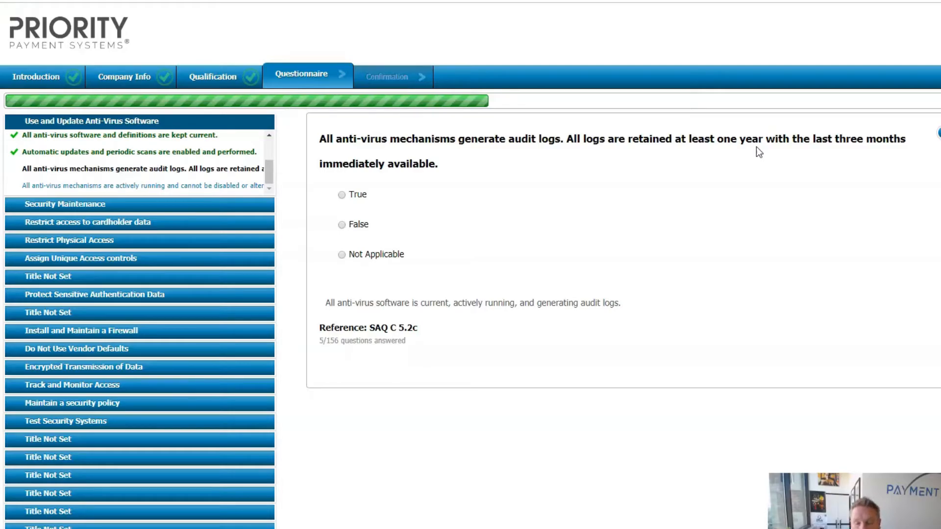
left_click(342, 195)
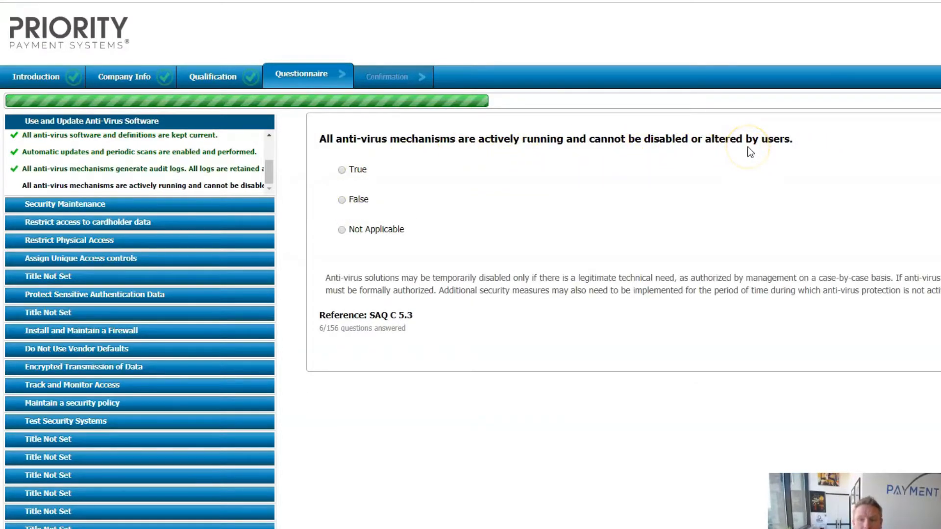
- Mark 5.3 Not Applicable, then 6.2a, 6.2b, 6.1, 6.4.6, 7.1.2 and 7.1.3 True
left_click(342, 229)
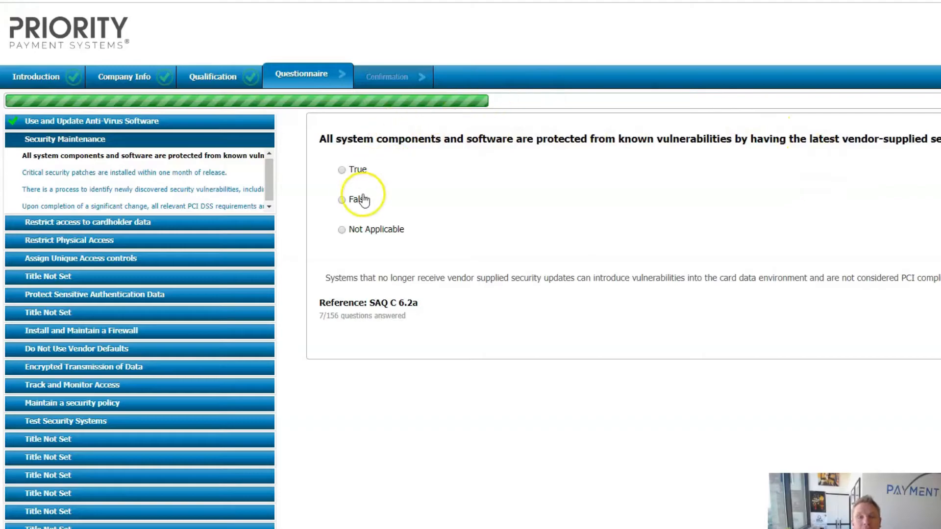
left_click(342, 170)
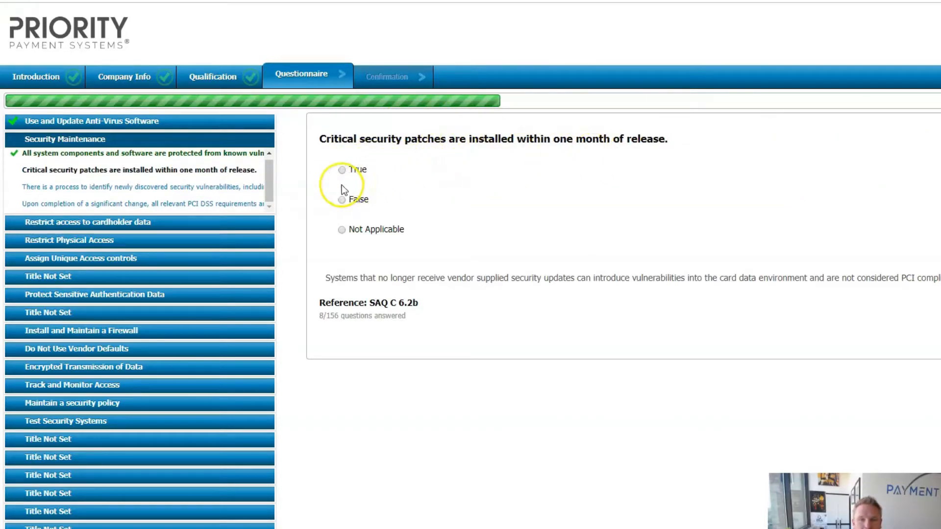
left_click(345, 172)
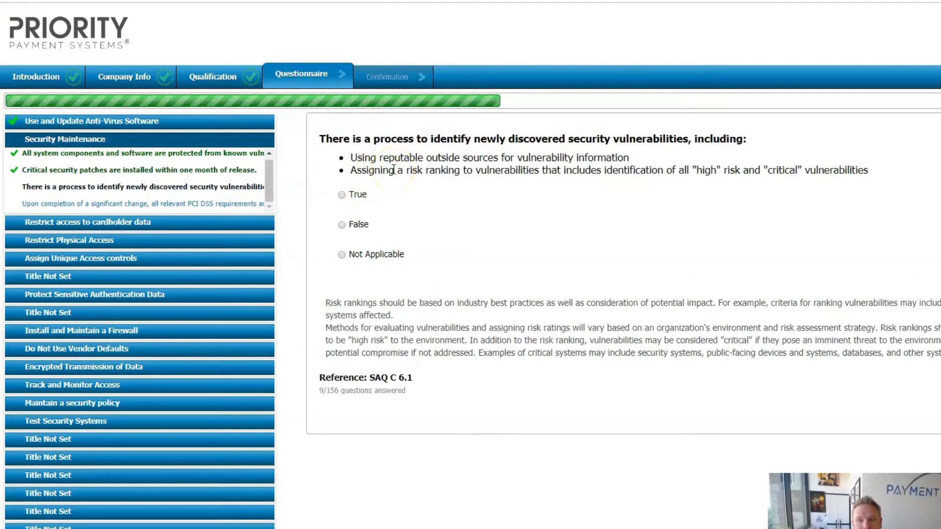
left_click(342, 197)
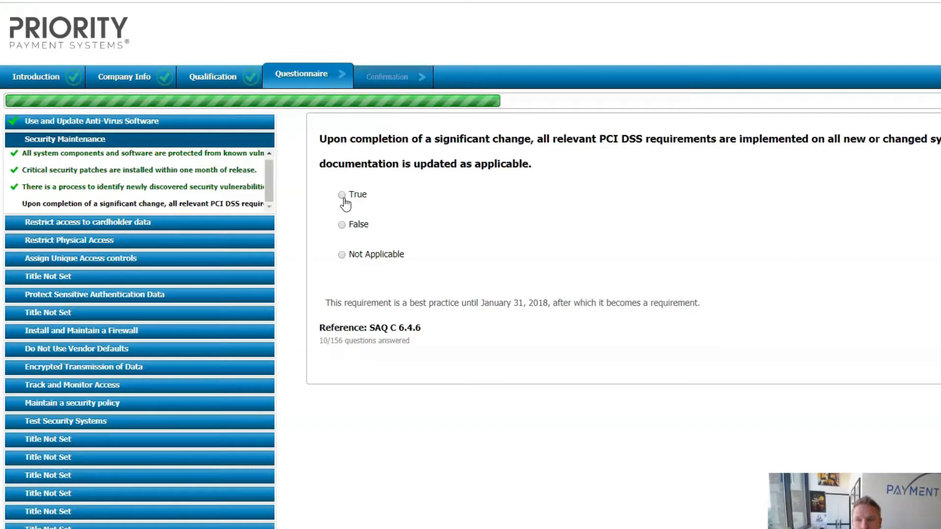
left_click(342, 196)
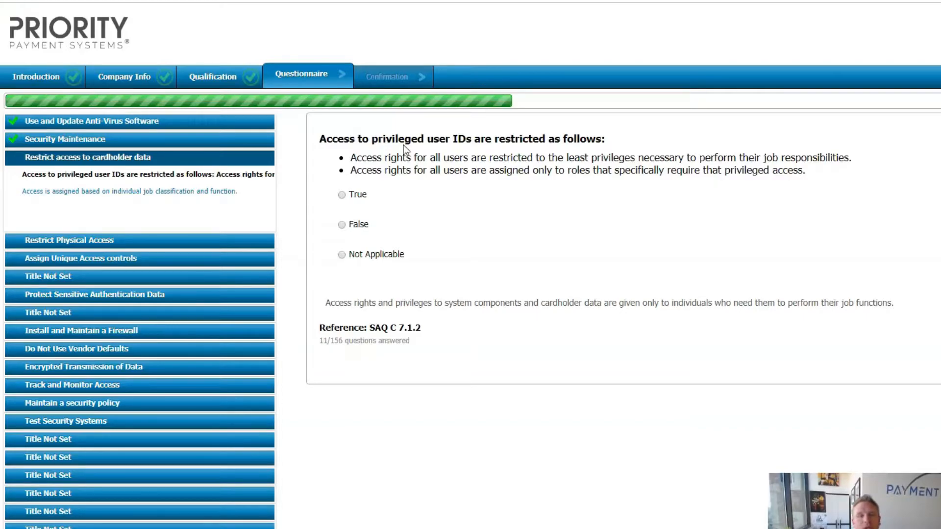
left_click(342, 195)
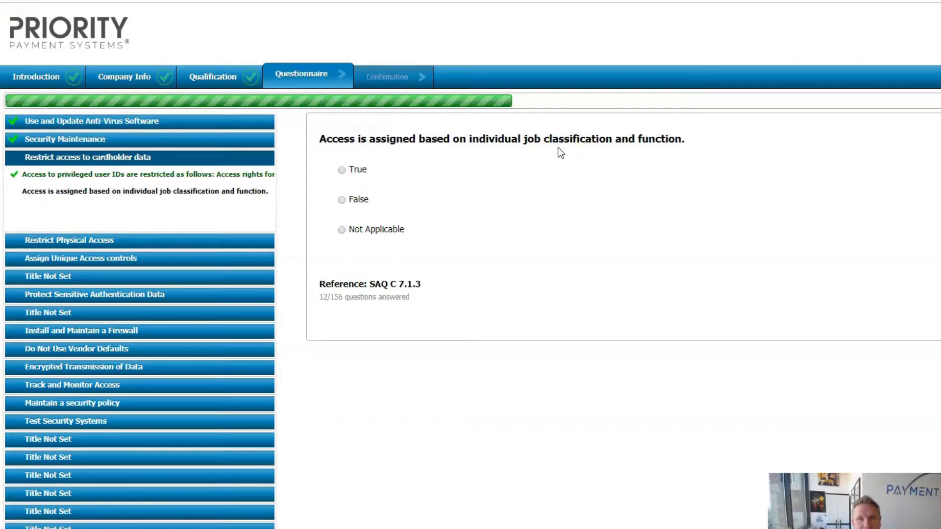
left_click(341, 170)
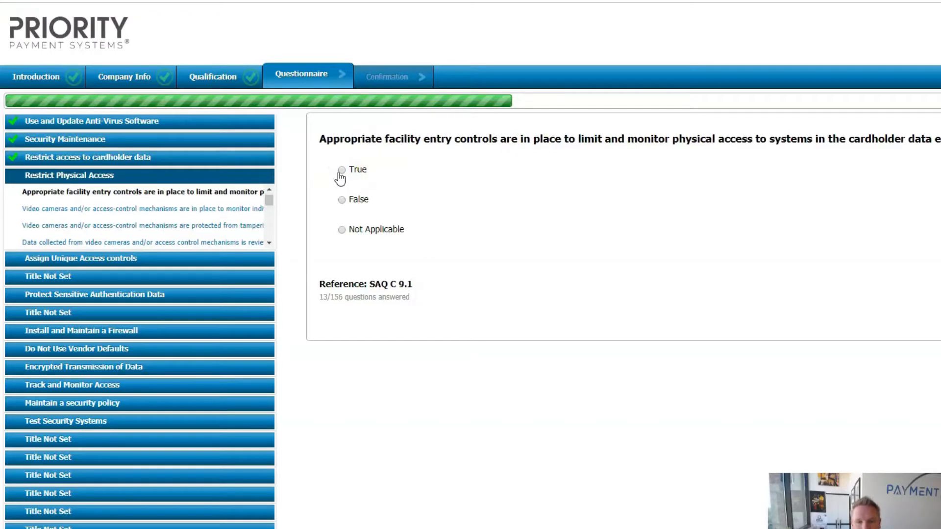
- Answer True to facility entry and video camera statements 9.1 through 9.1.1d
left_click(548, 176)
left_click(592, 169)
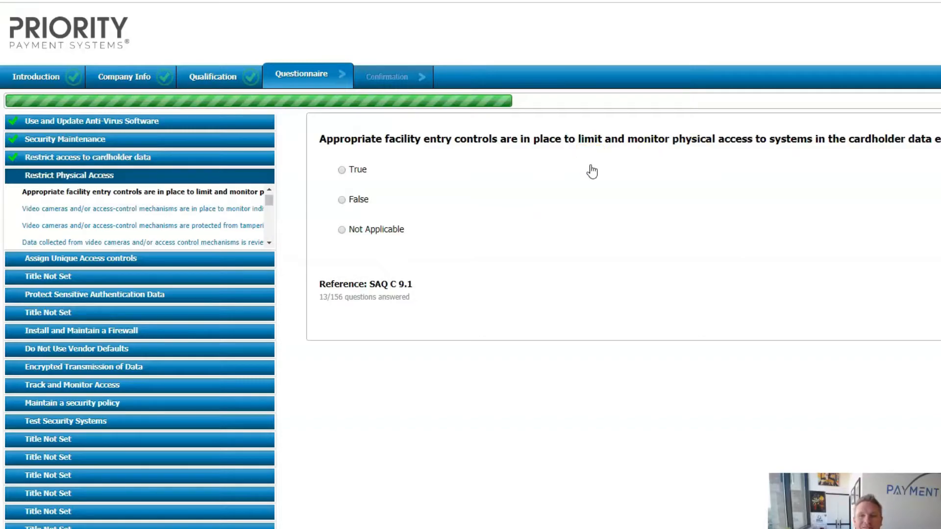
left_click(392, 148)
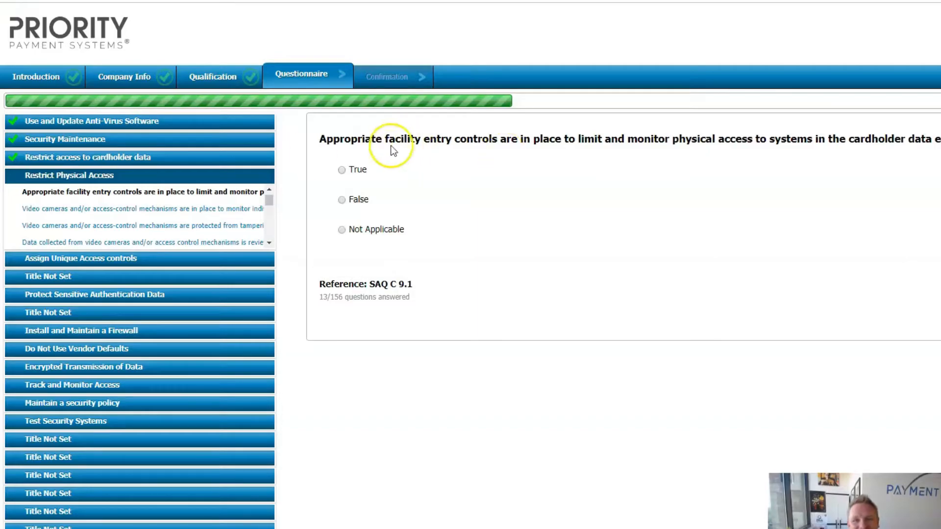
left_click(343, 170)
left_click(445, 204)
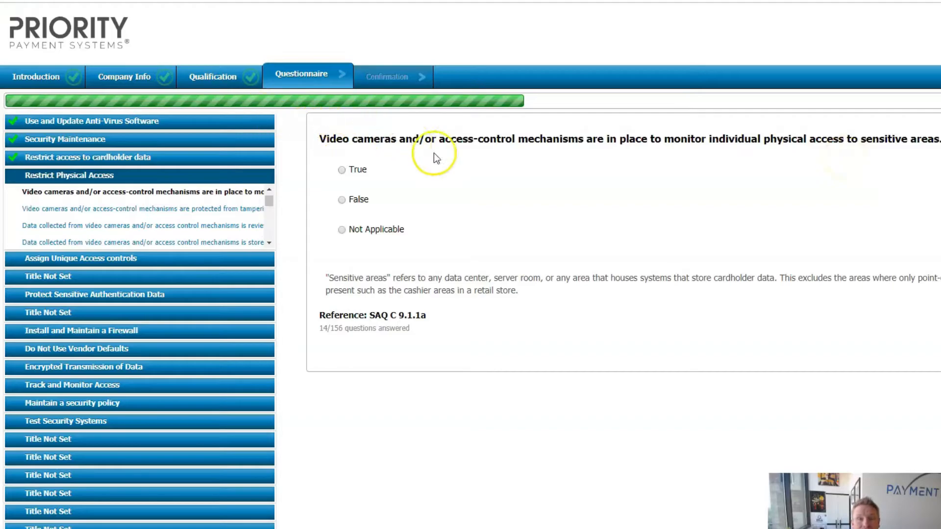
left_click(341, 170)
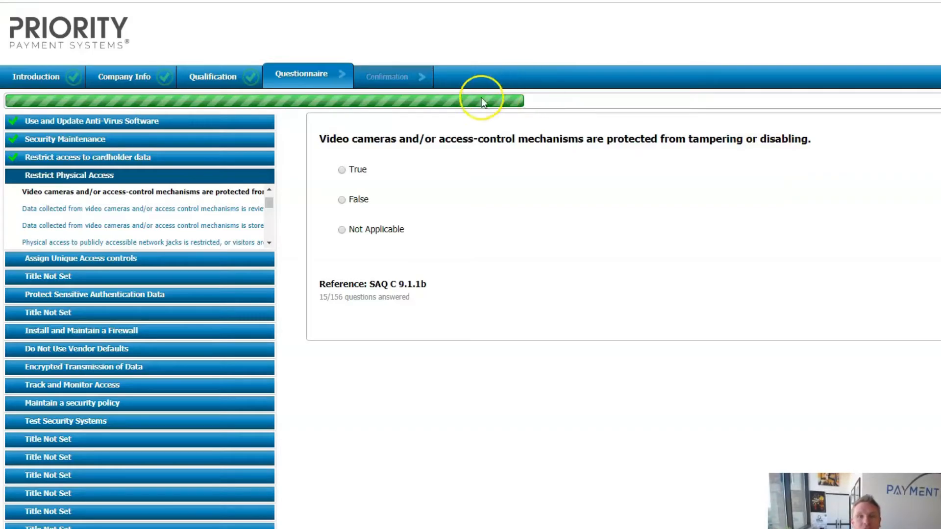
left_click(341, 170)
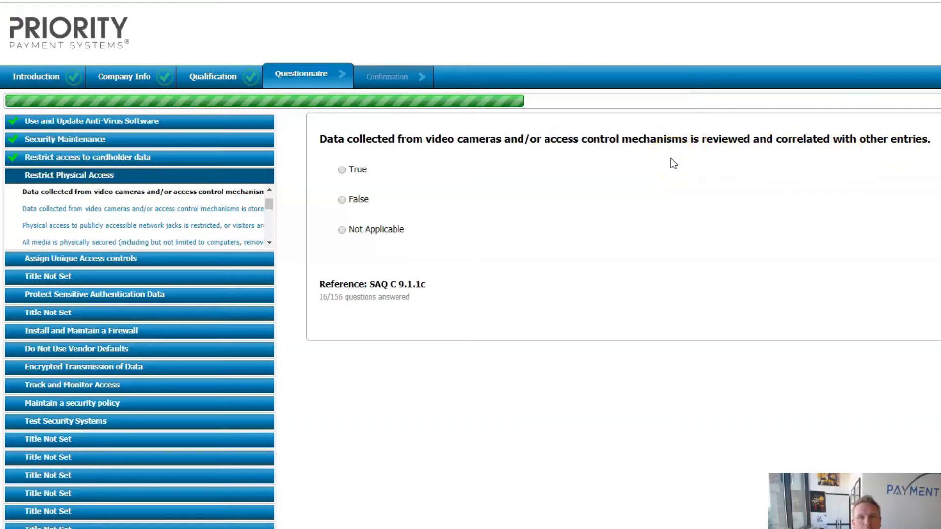
left_click(343, 164)
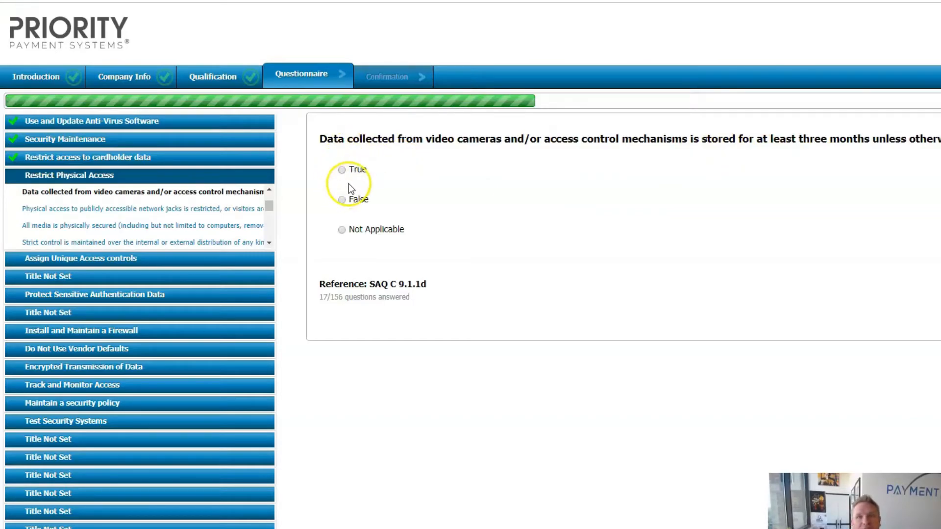
left_click(342, 171)
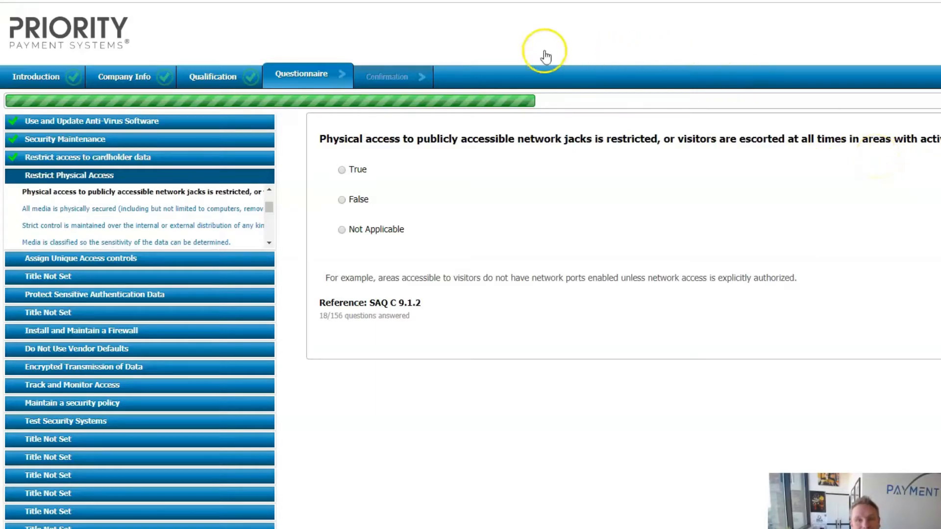
- Answer True to network-jack restriction and media security, classification, courier, approval and storage questions
left_click(342, 170)
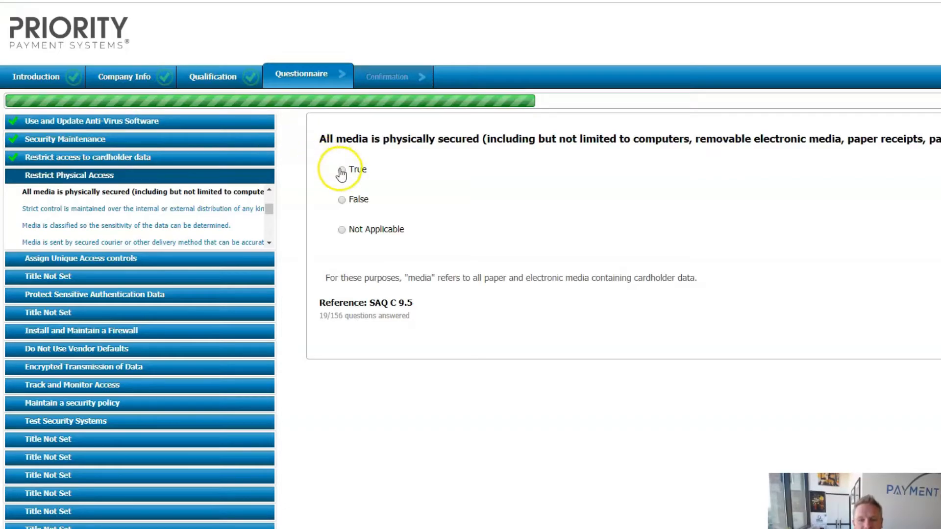
left_click(342, 170)
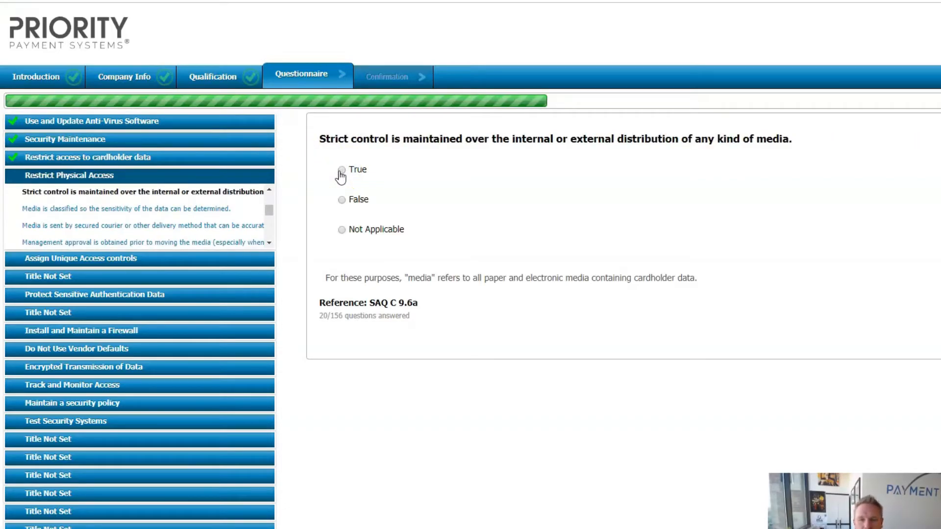
left_click(357, 154)
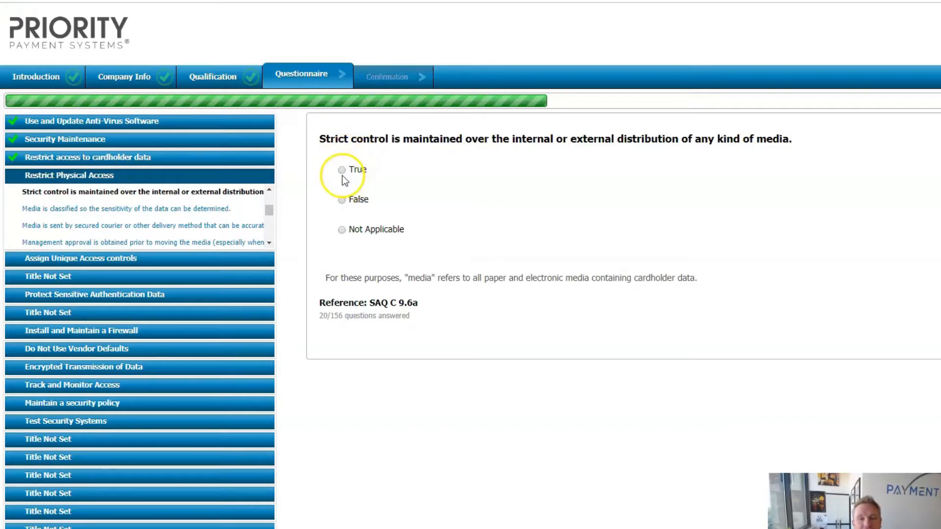
left_click(343, 172)
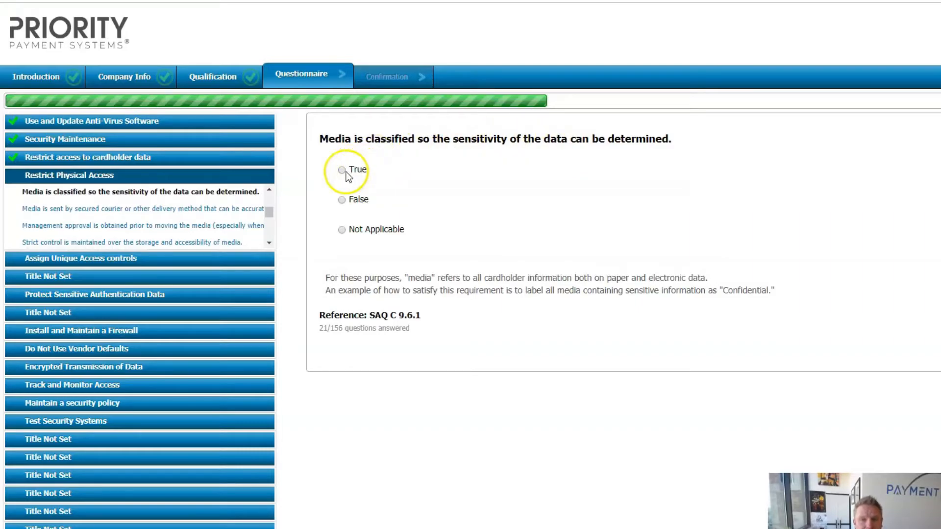
left_click(343, 171)
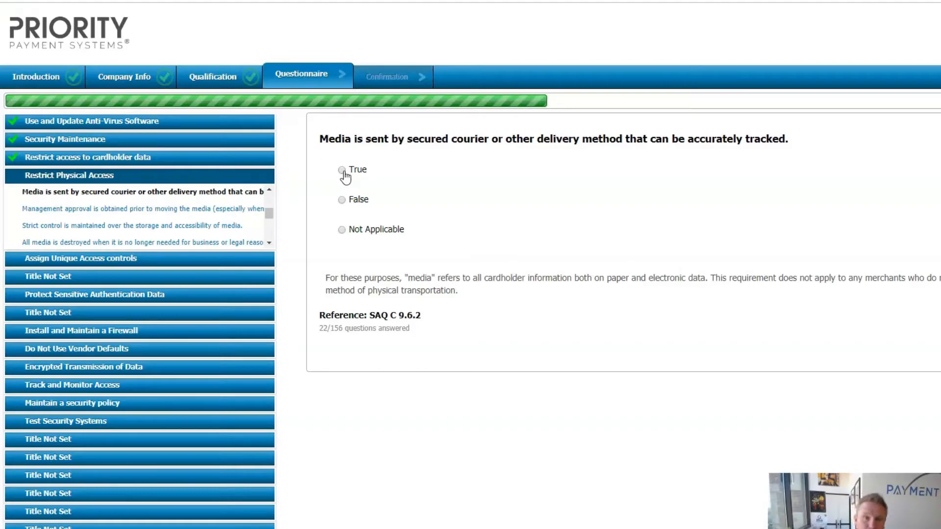
left_click(355, 233)
left_click(346, 170)
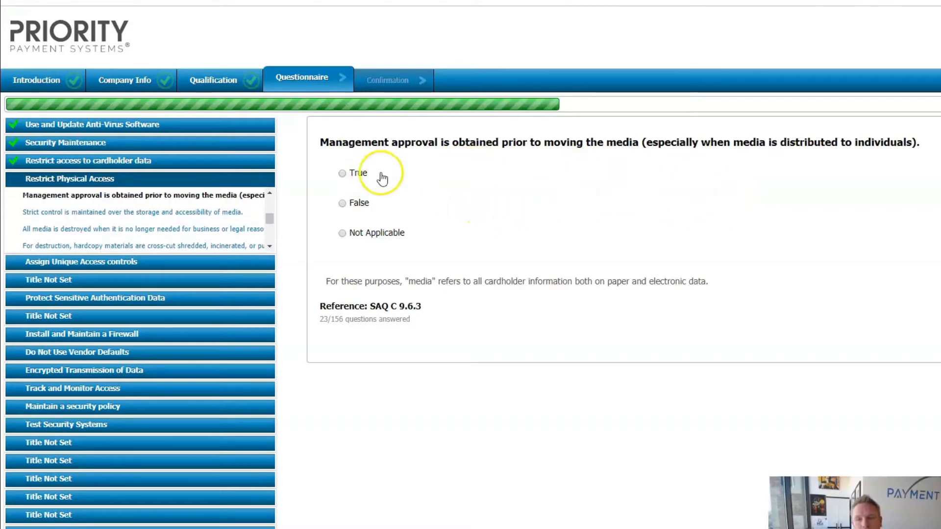
left_click(345, 177)
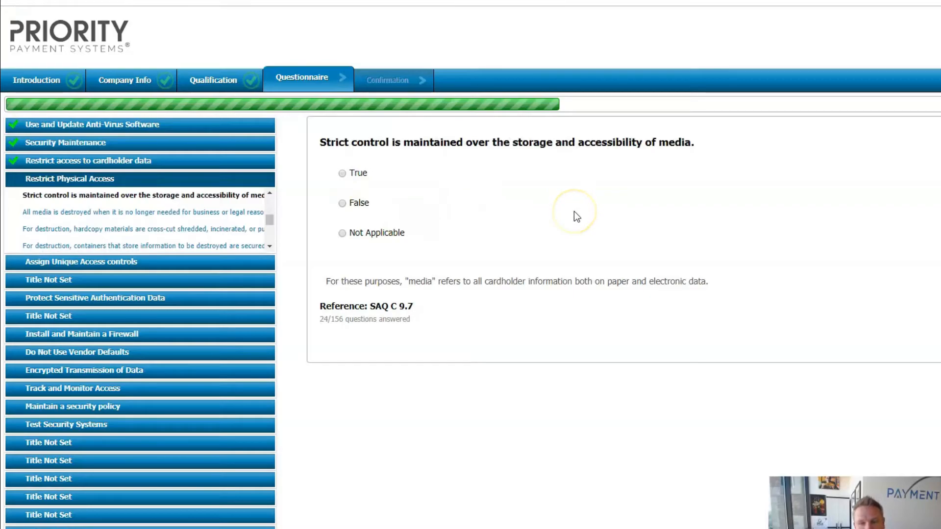
left_click(343, 175)
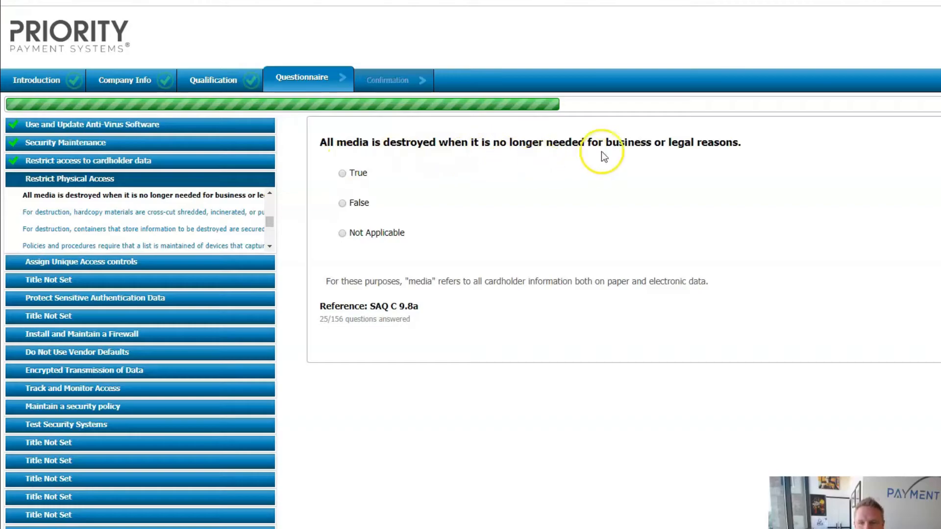
- Answer True to destroying unneeded media, shredding hardcopy and securing destruction containers
left_click(346, 173)
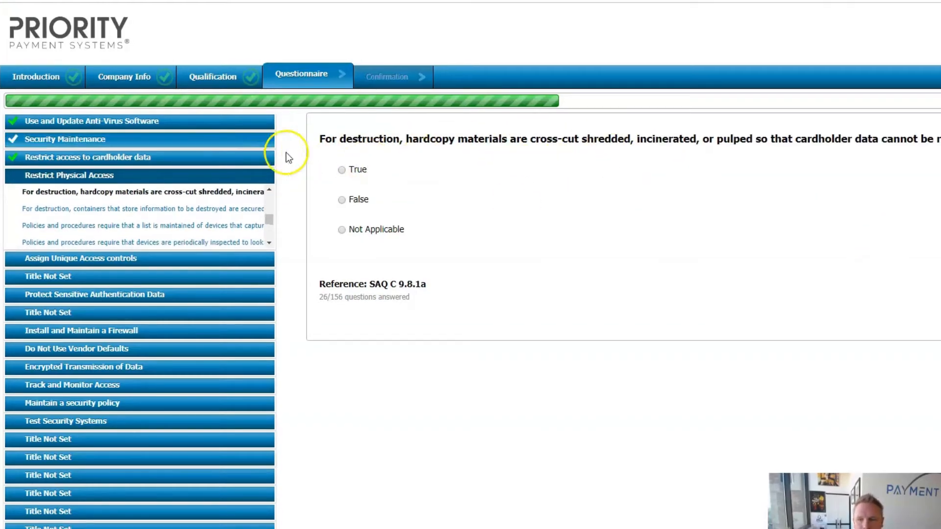
left_click(343, 175)
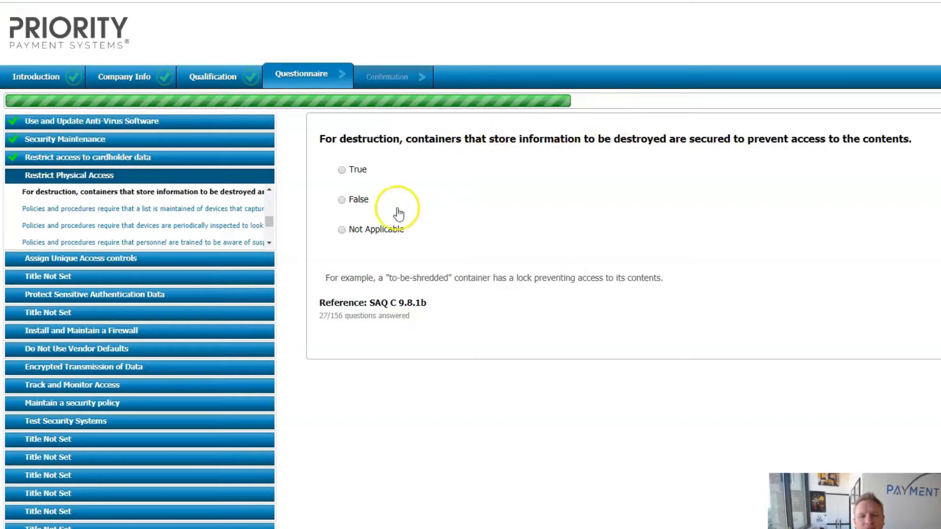
left_click(342, 173)
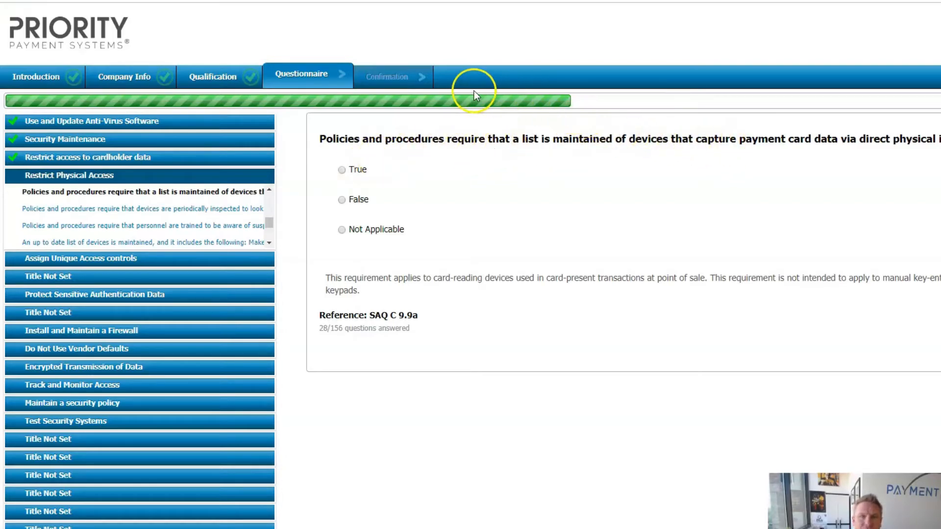
- Answer True to the card-device list, tamper inspection and awareness questions 9.9a through 9.9.1c
left_click(342, 169)
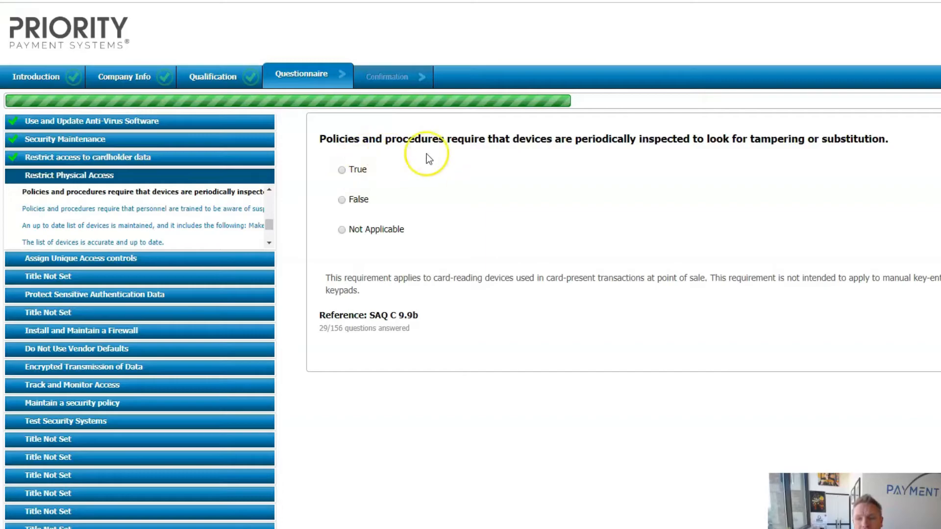
left_click(342, 170)
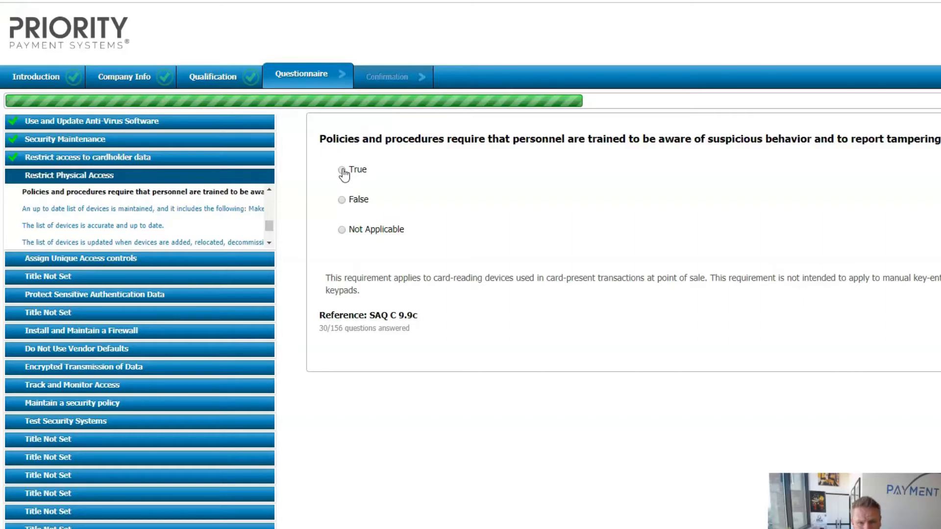
left_click(342, 171)
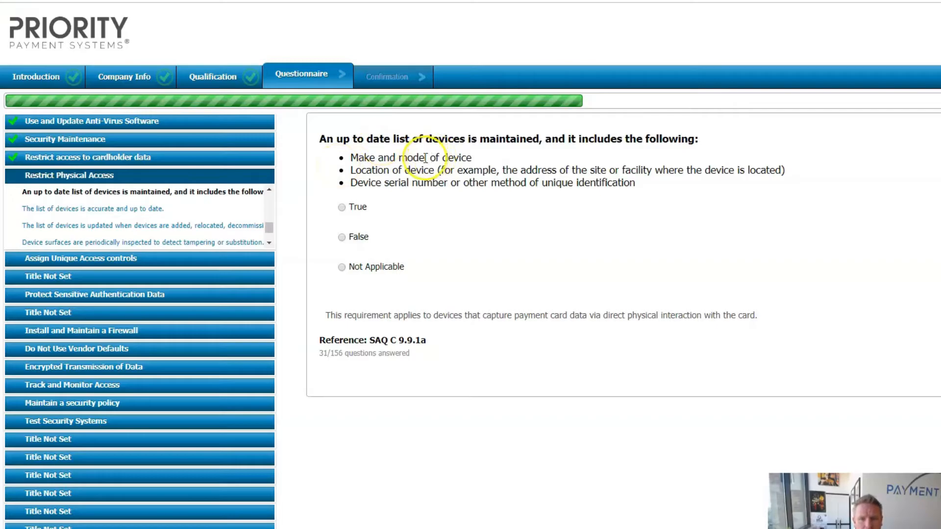
left_click(342, 208)
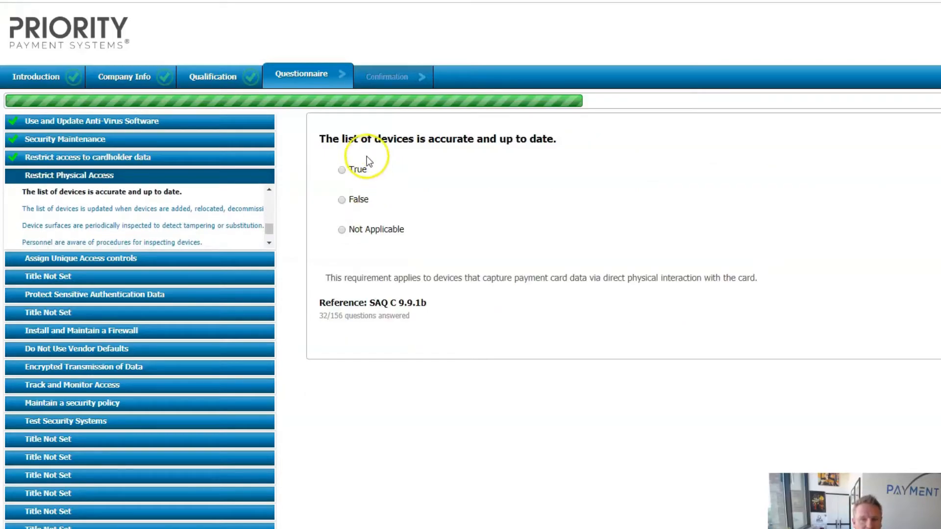
left_click(342, 170)
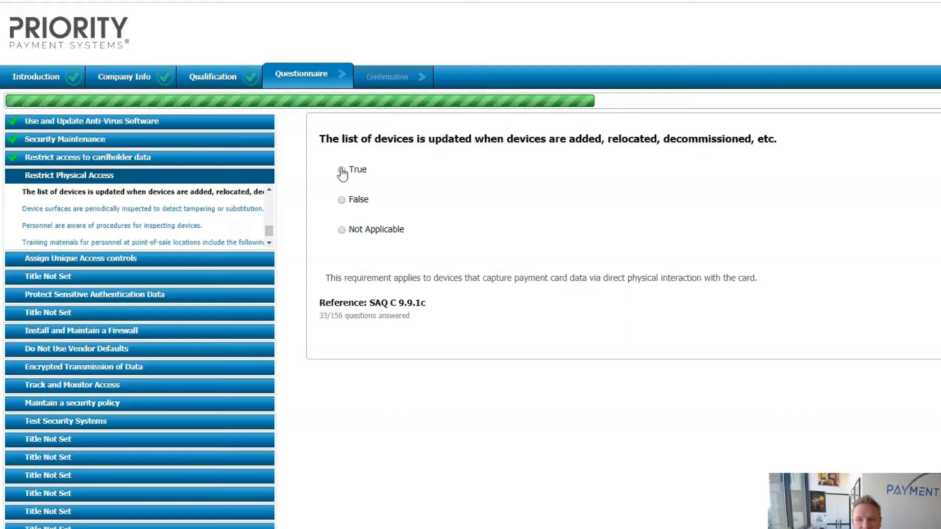
left_click(342, 170)
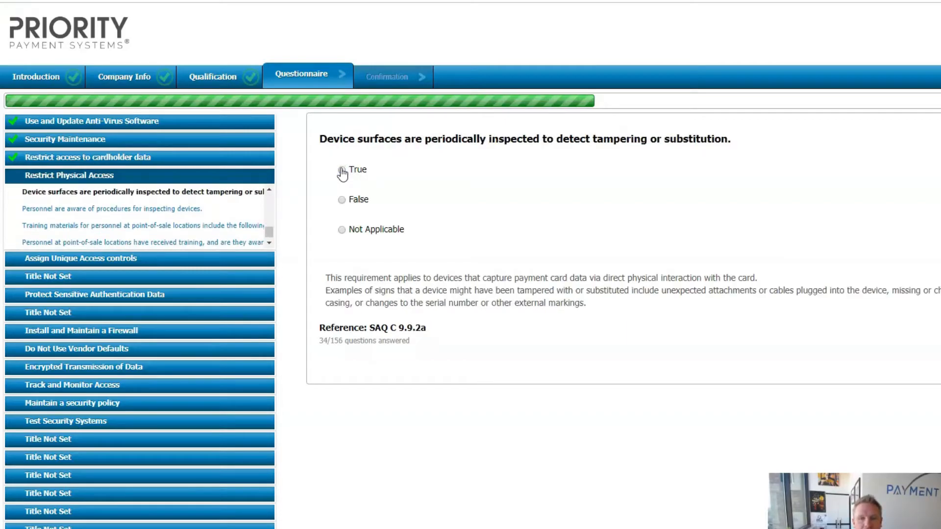
- Answer True to device inspection 9.9.2a–b and 9.9.3b, marking training materials 9.9.3a Not Applicable
left_click(342, 170)
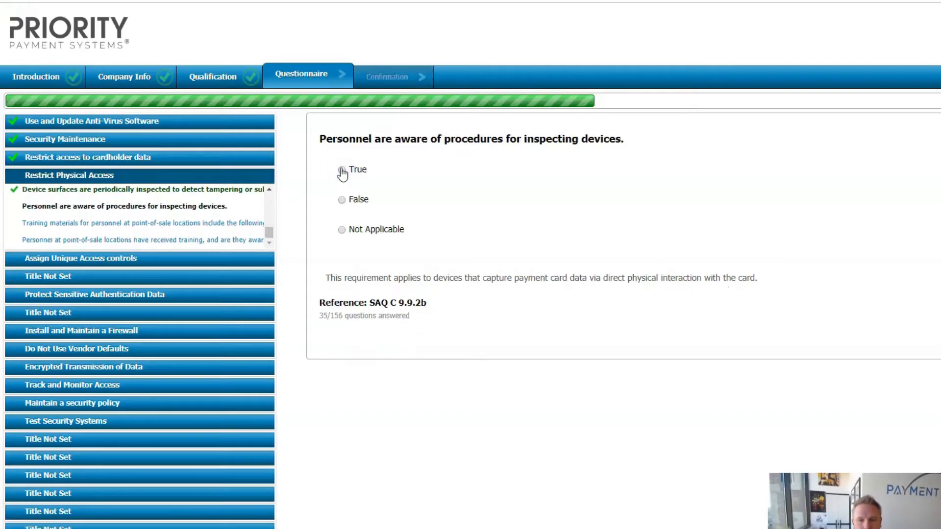
left_click(342, 170)
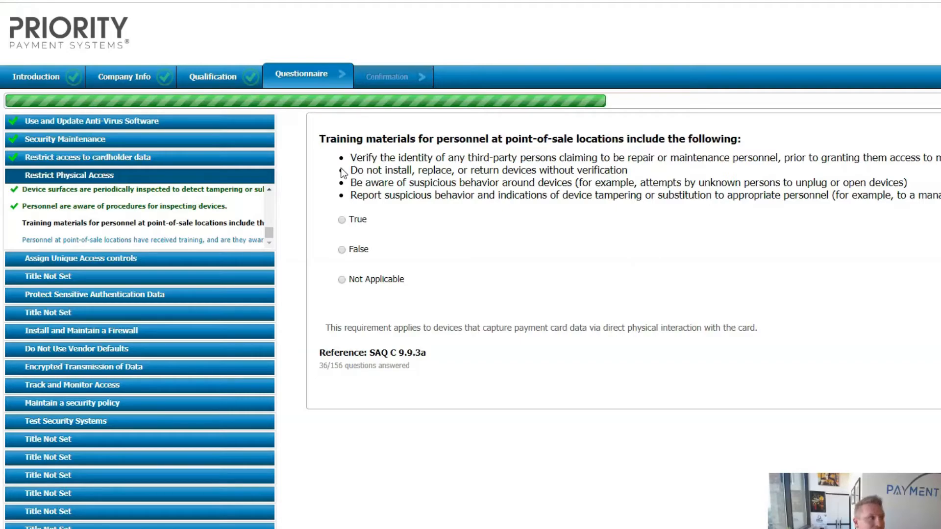
left_click(342, 280)
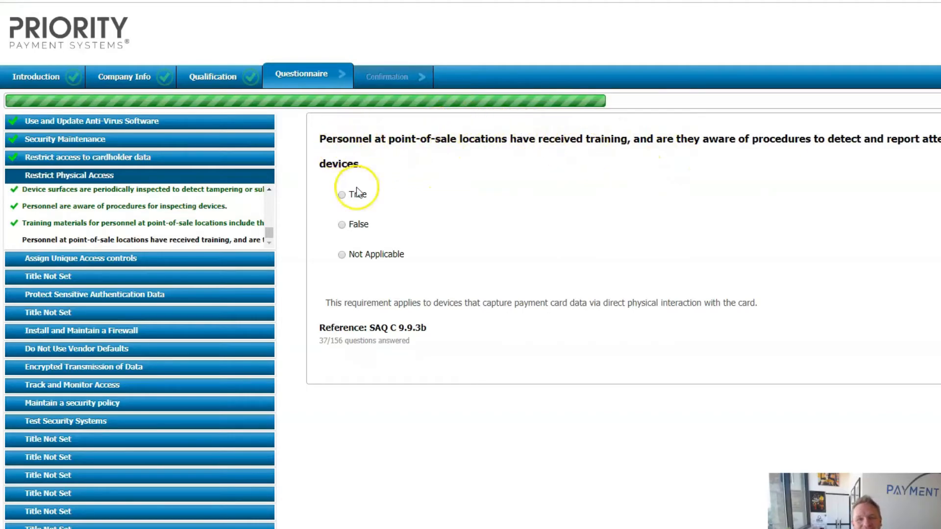
left_click(343, 195)
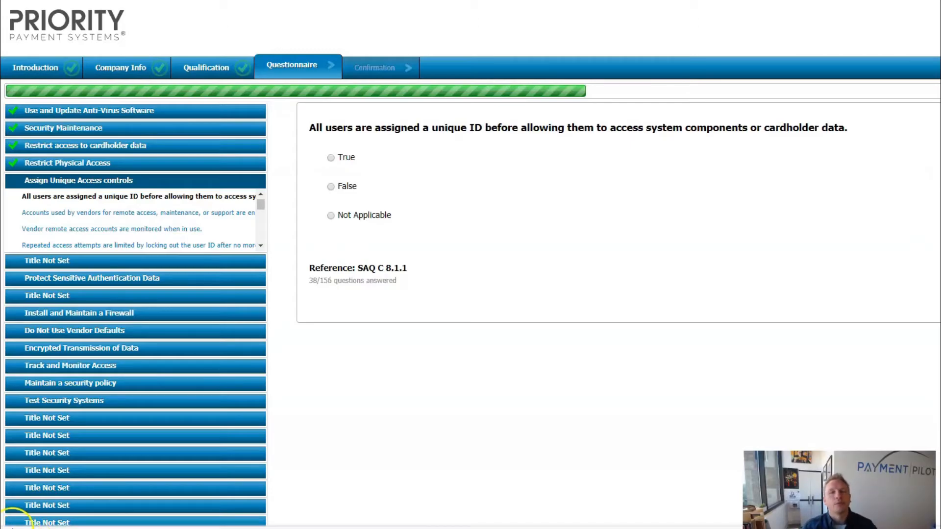
- Answer True for 8.1.1, 8.1.6a and 8.1.8, and Not Applicable for 8.1.5a, 8.1.5b and 8.1.7
left_click(276, 195)
left_click(343, 158)
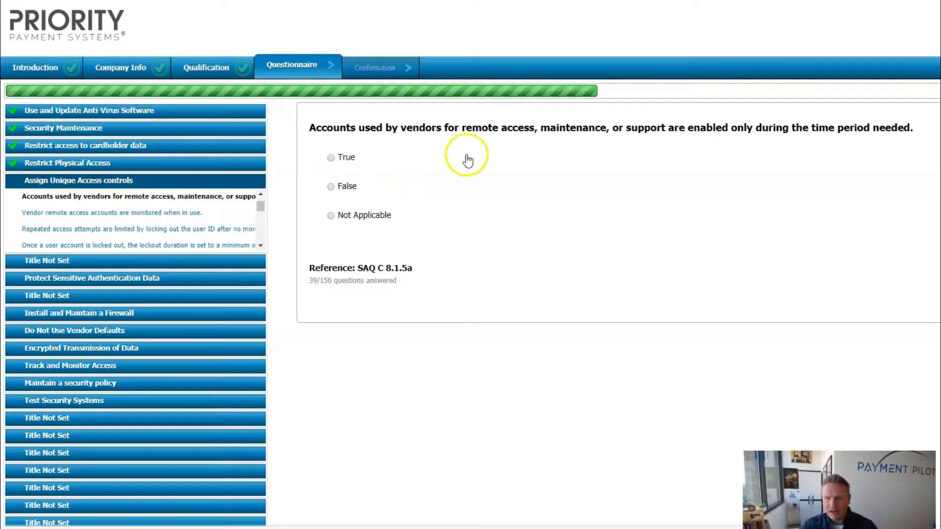
left_click(331, 216)
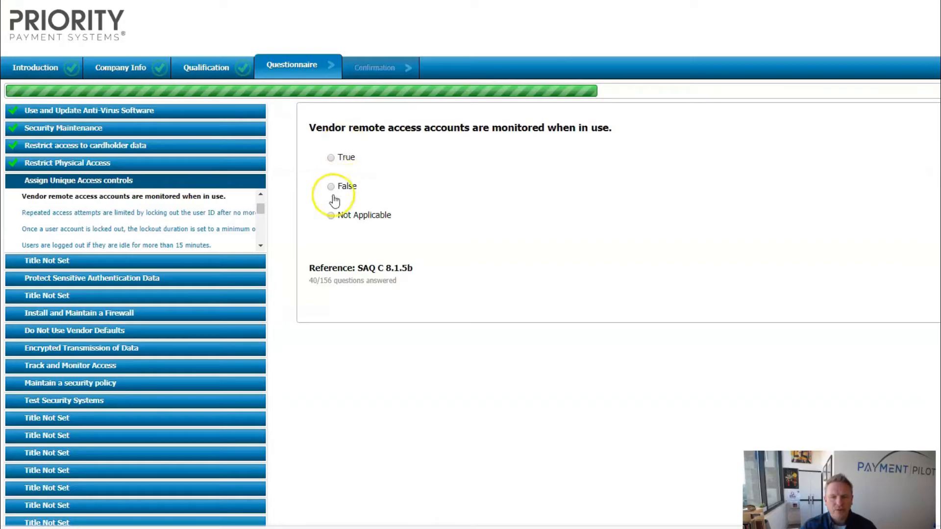
left_click(332, 216)
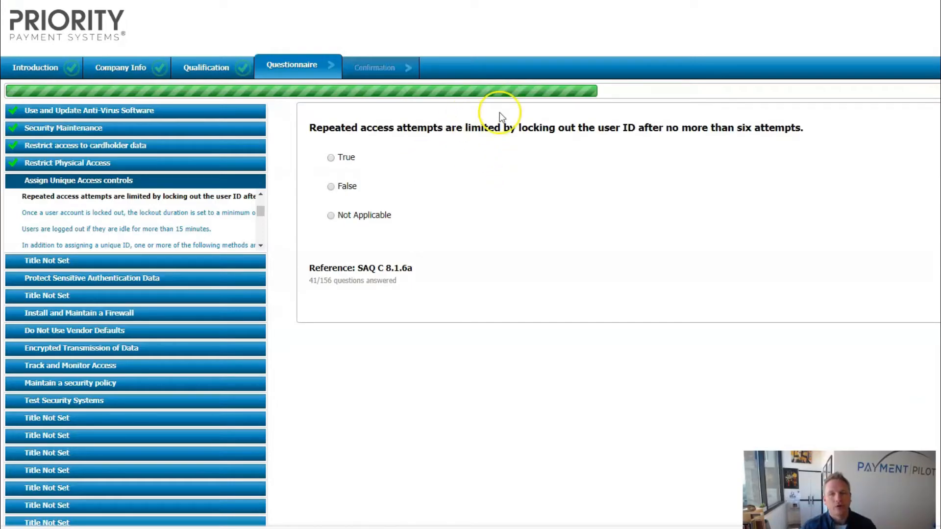
left_click(332, 161)
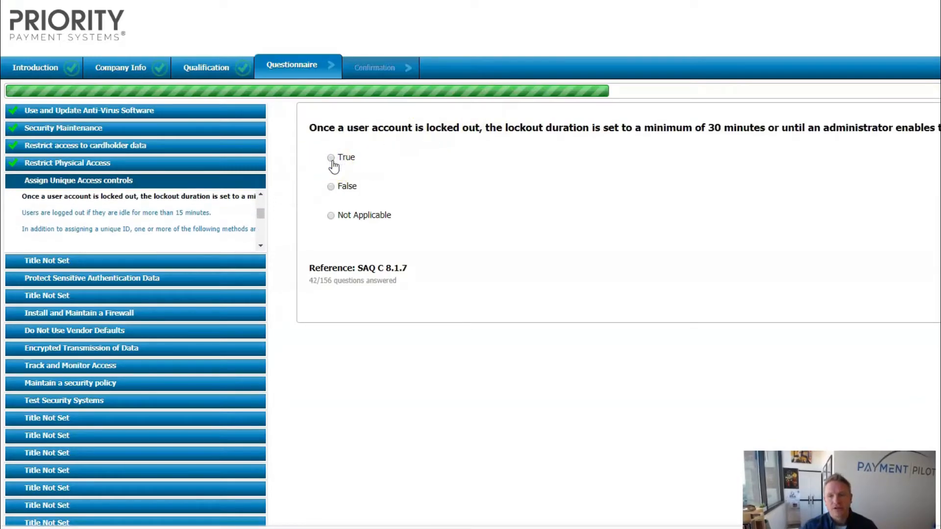
left_click(331, 217)
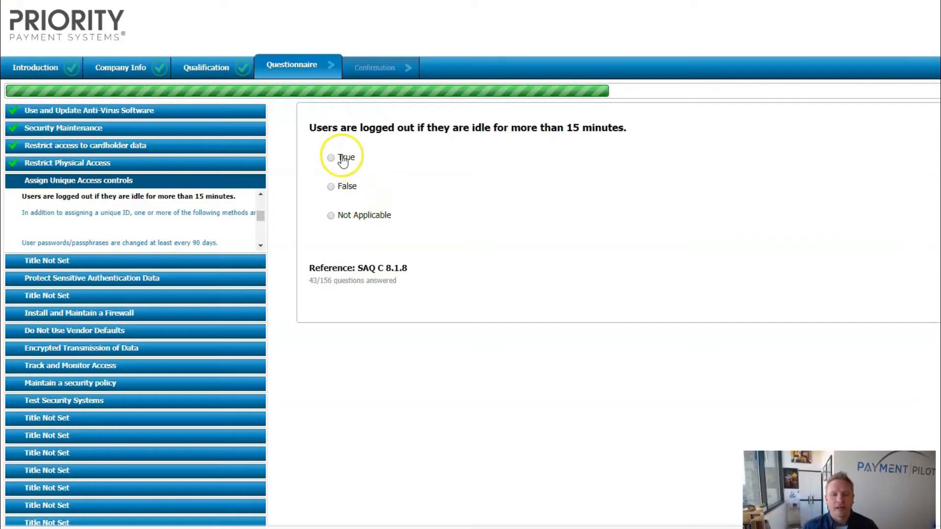
left_click(331, 158)
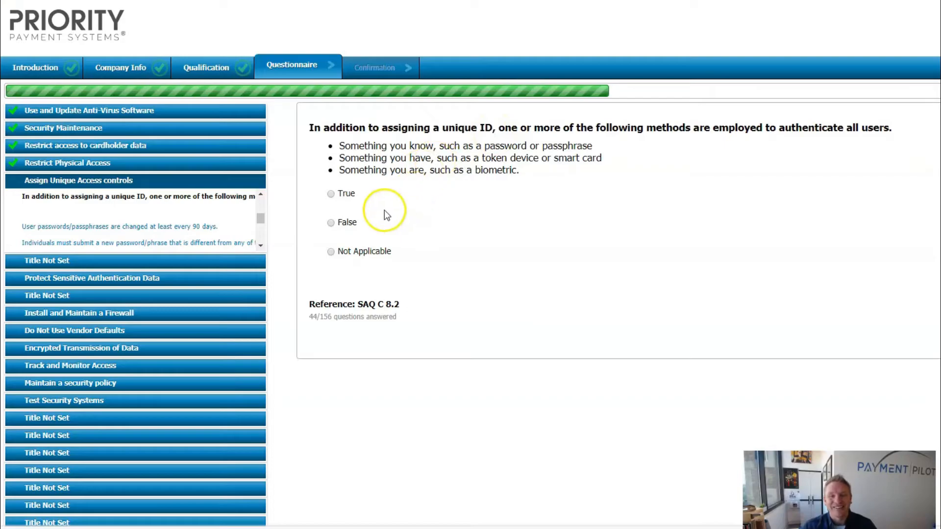
- Answer True for 8.2, 8.2.3a and 8.2.5, and False for 8.2.4 and 8.2.6
left_click(332, 195)
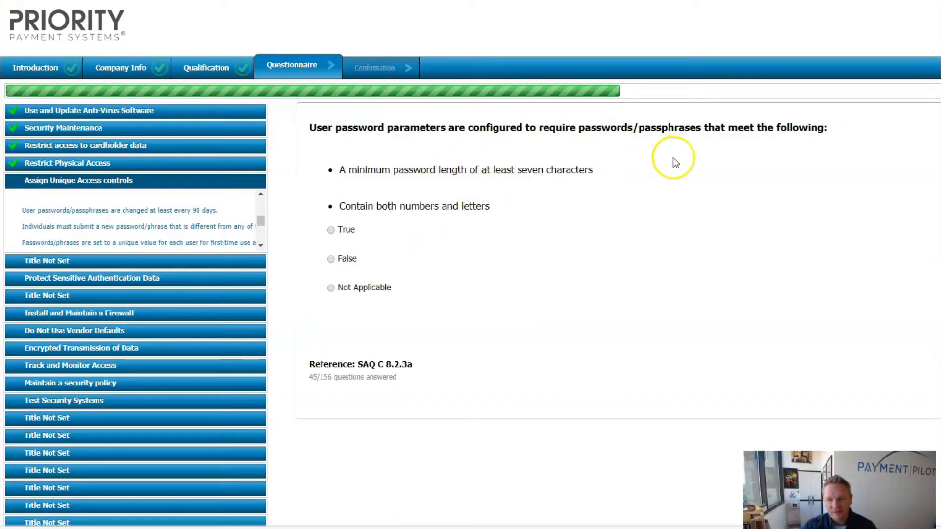
left_click(331, 231)
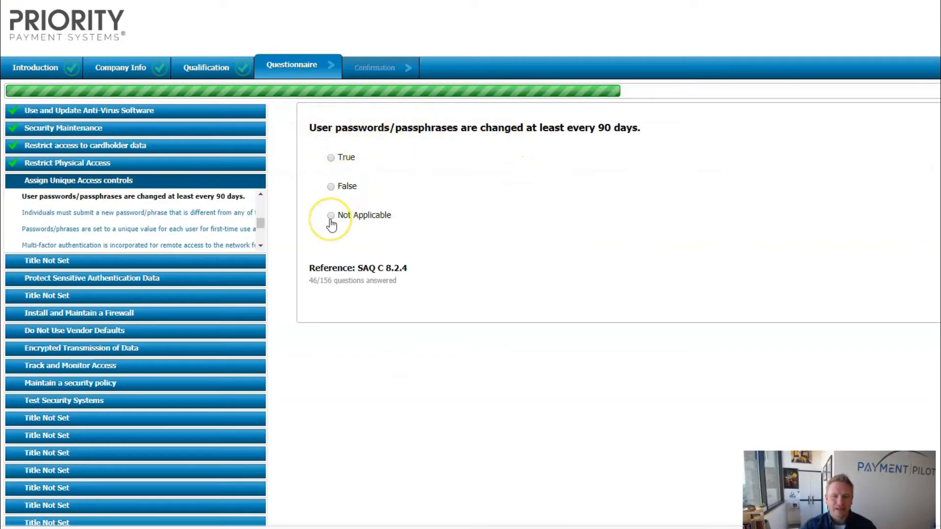
left_click(331, 187)
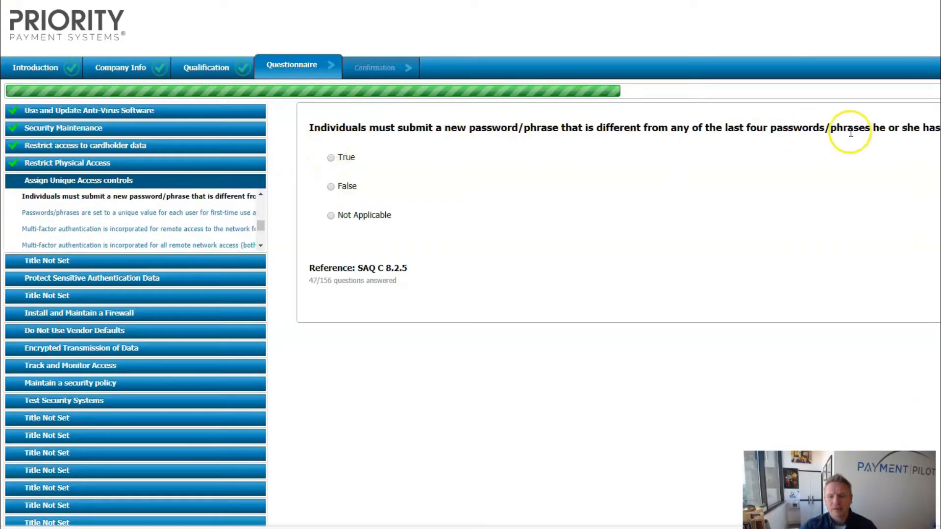
left_click(331, 157)
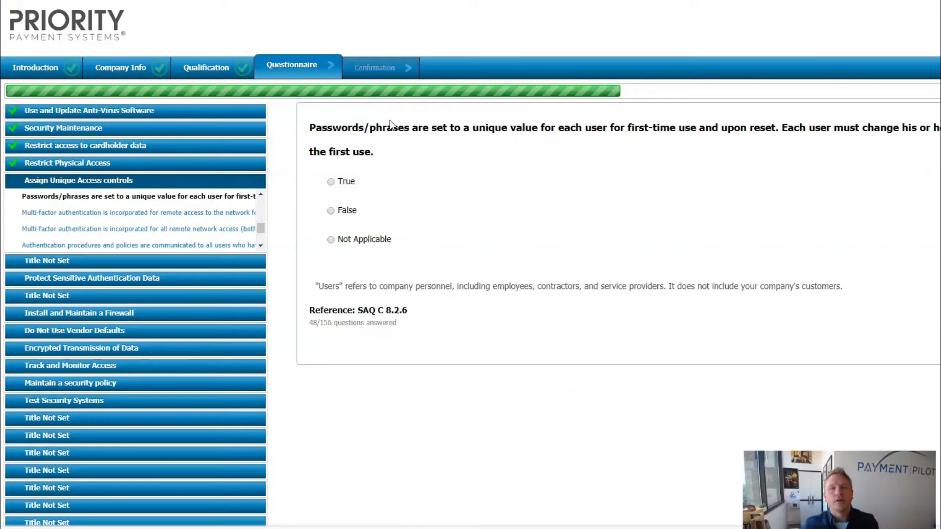
left_click(331, 211)
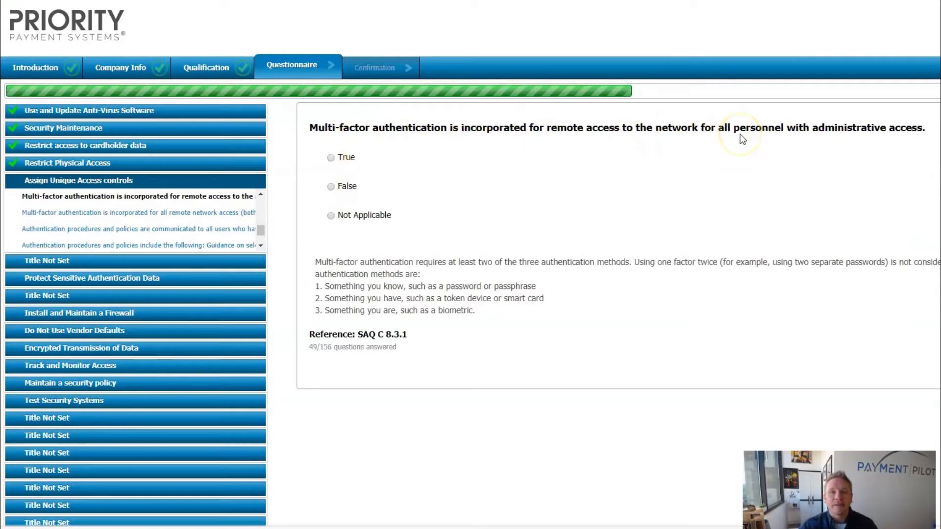
- Answer True for 8.3.1, 8.4a, 8.4b, 8.5 and 8.8, and Not Applicable for 8.3.2
left_click(331, 158)
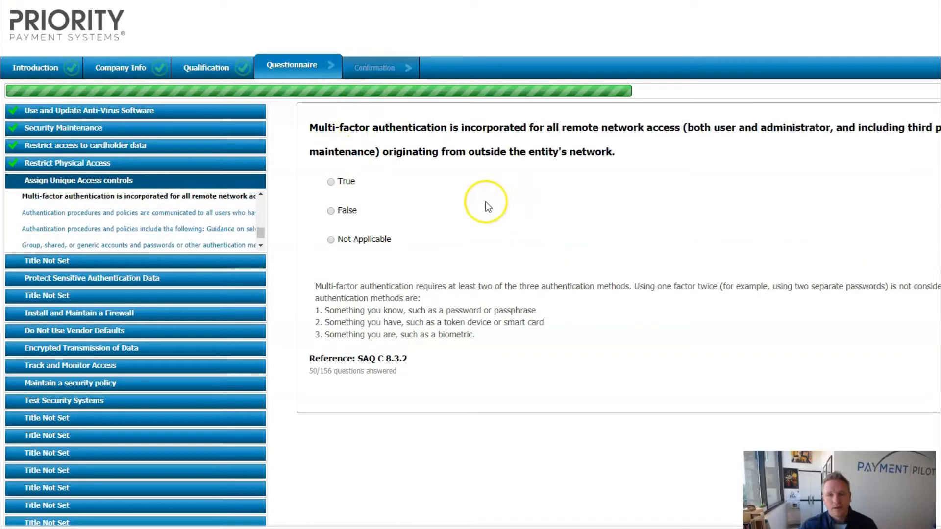
left_click(332, 239)
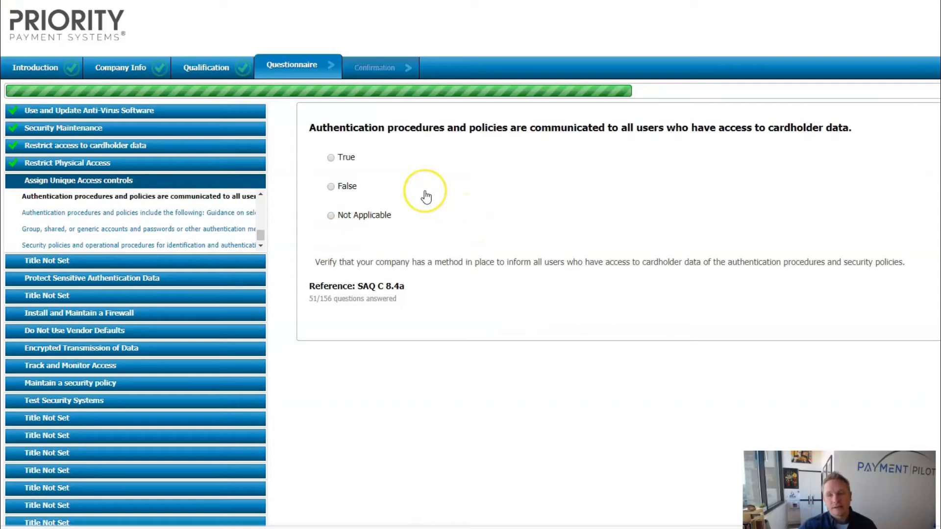
left_click(332, 162)
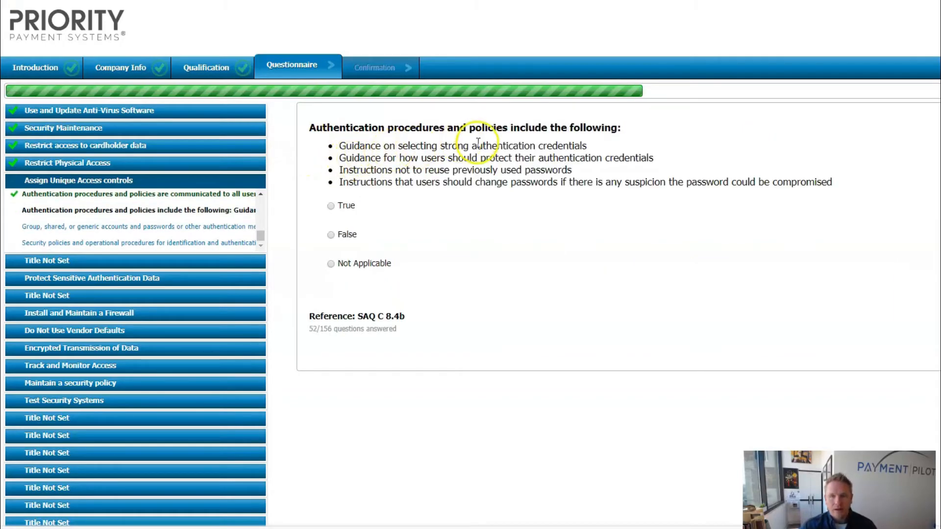
left_click(330, 206)
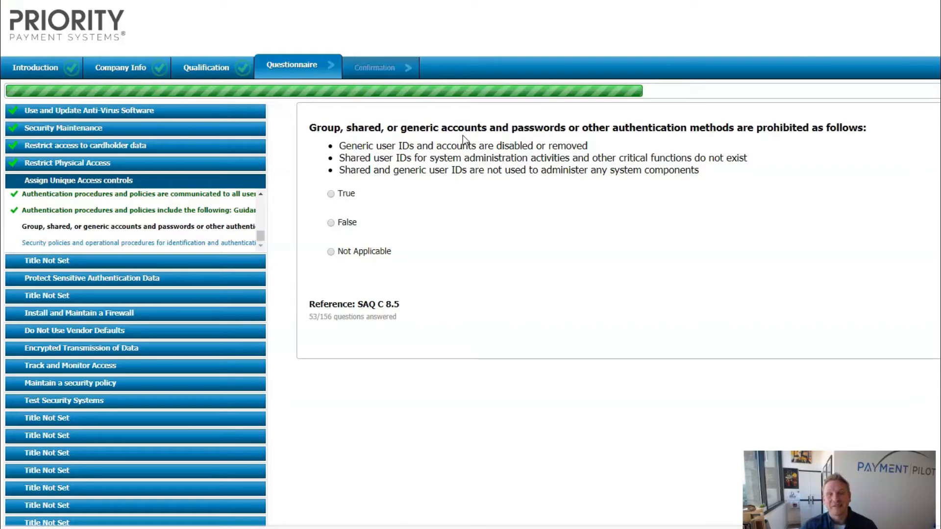
left_click(333, 195)
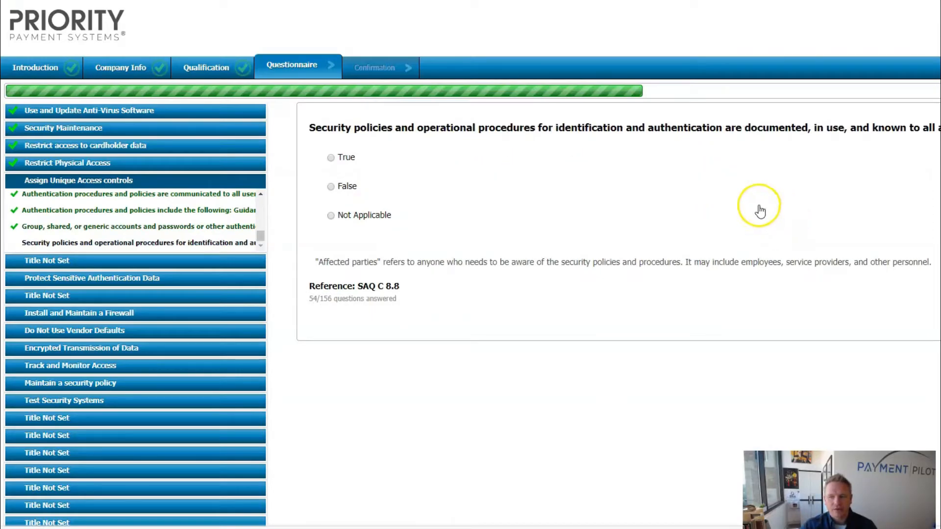
left_click(332, 158)
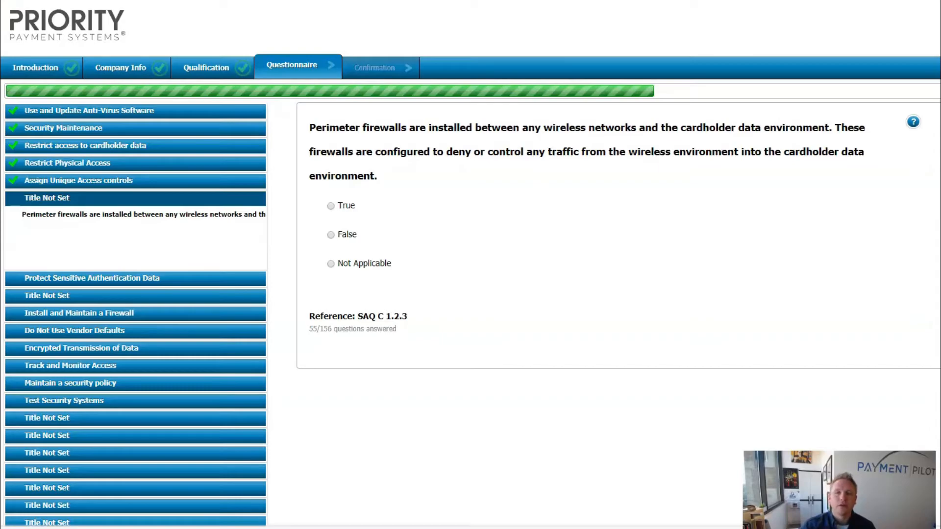
- Answer True to SAQ C 1.2.3 on wireless perimeter firewalls
left_click(331, 206)
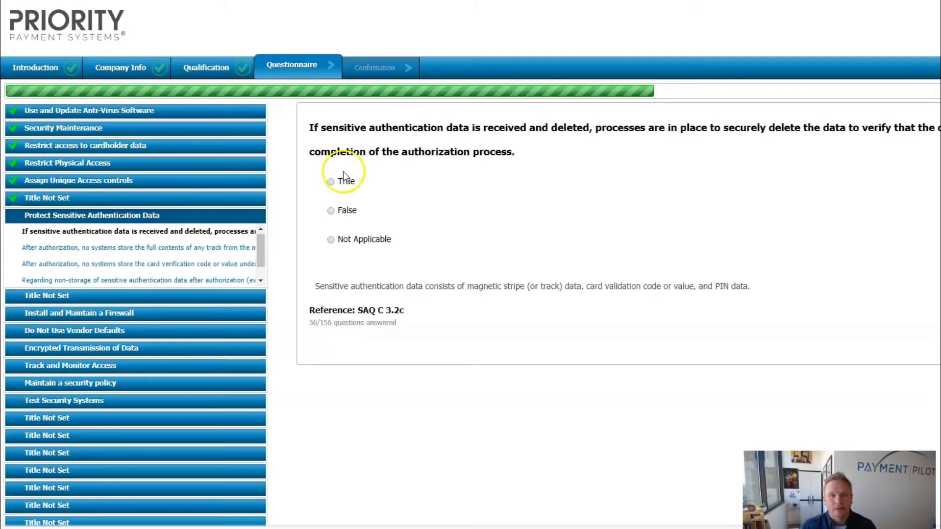
- Answer True for SAQ C 3.2c, 3.2.1, 3.2.2, 3.2.3 and 3.3
left_click(331, 182)
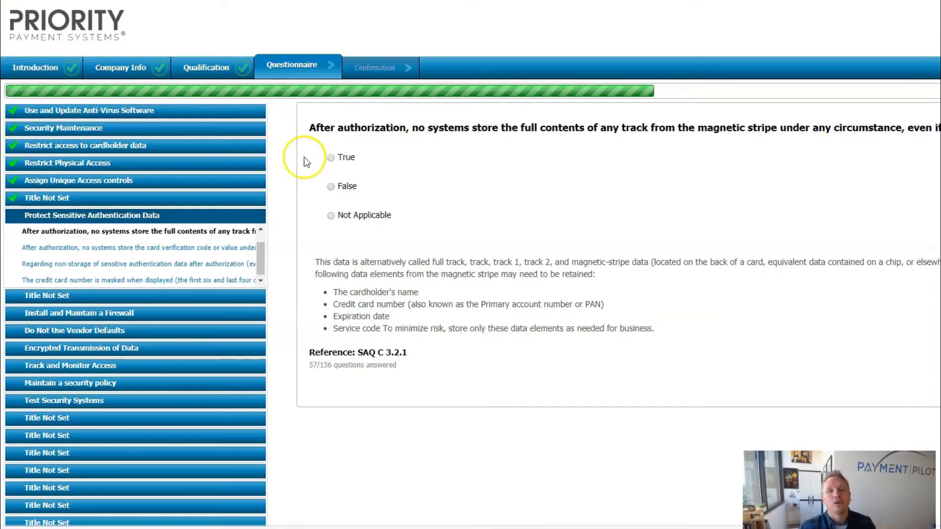
left_click(331, 160)
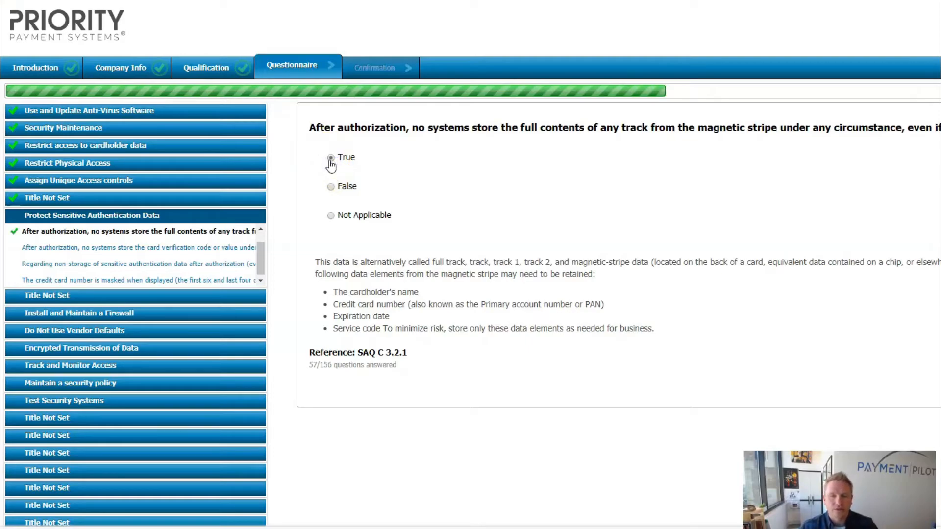
left_click(368, 158)
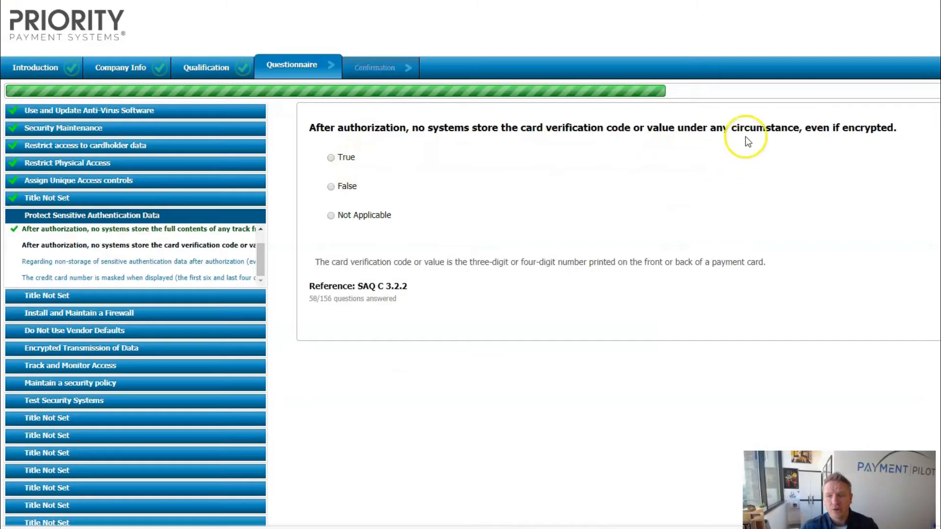
left_click(331, 158)
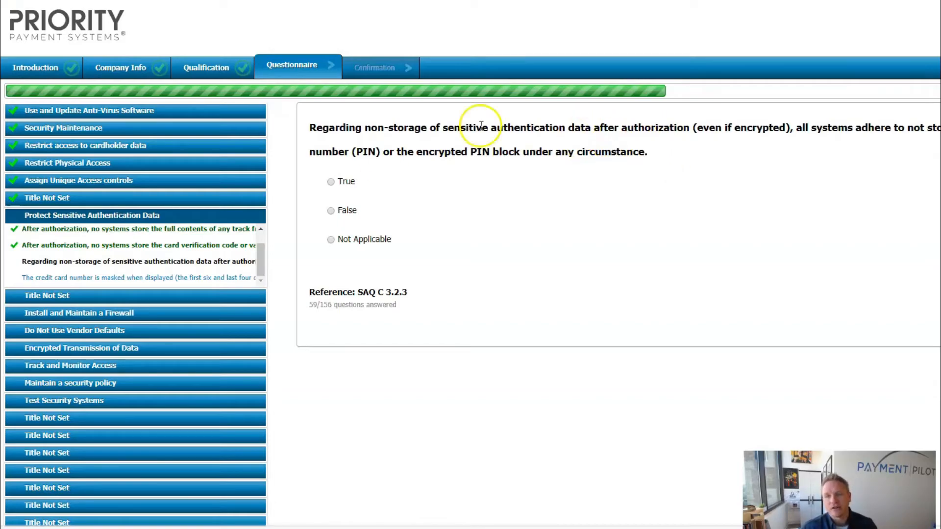
left_click(331, 183)
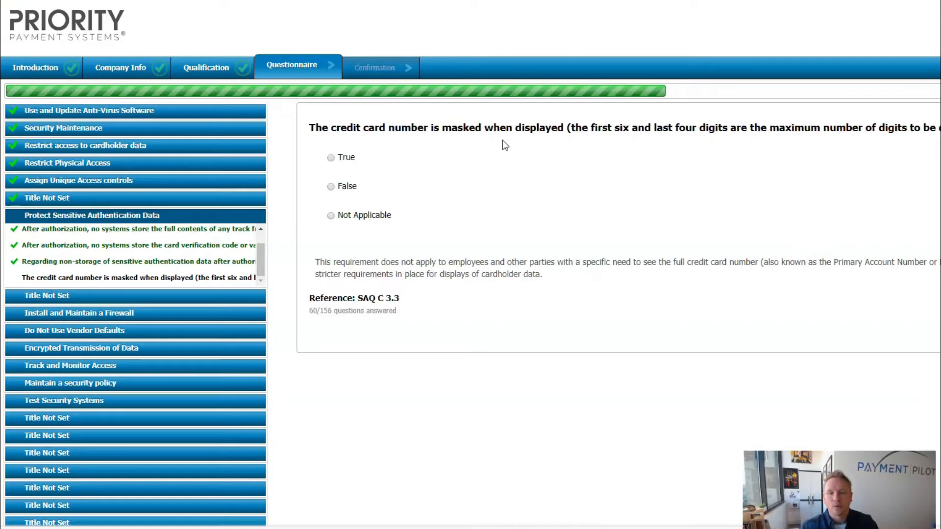
left_click(343, 159)
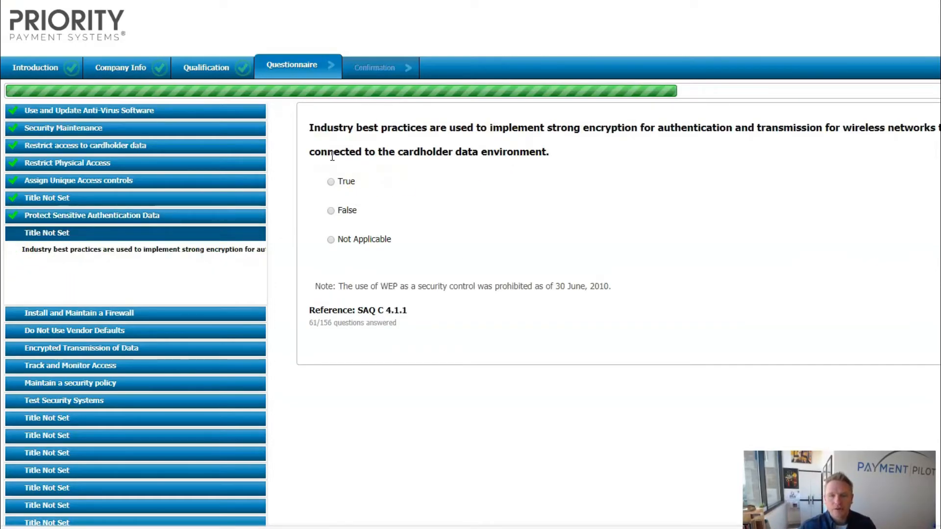
- Answer True for wireless encryption 4.1.1 and firewall questions 1.2.1b, 1.3.4 and 1.3.5
left_click(330, 183)
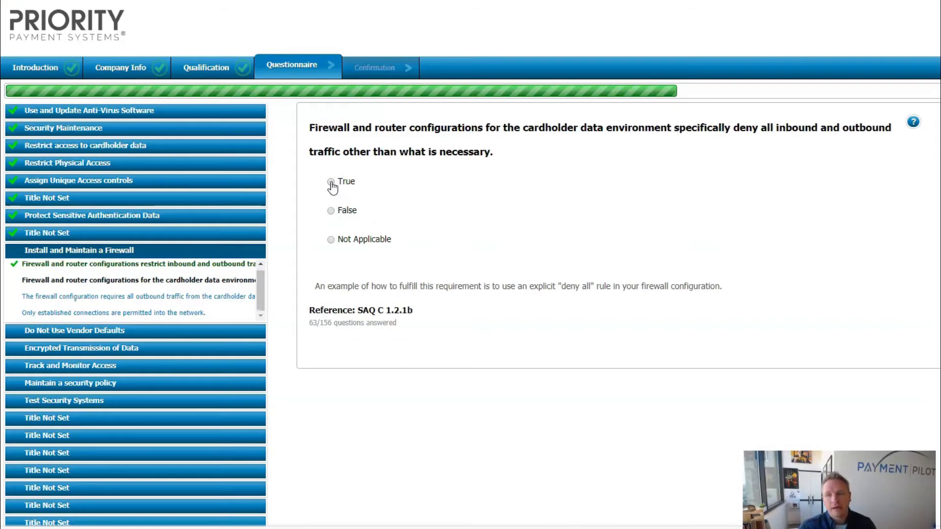
left_click(331, 183)
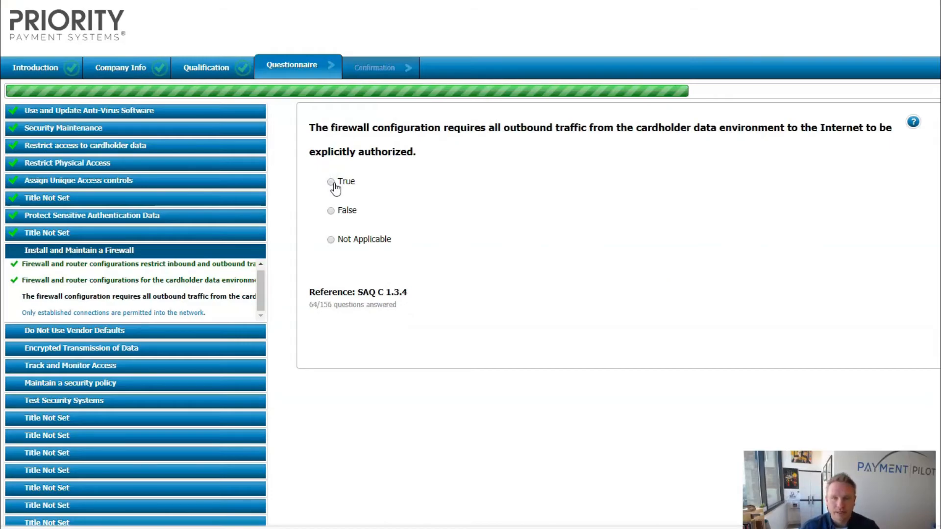
left_click(138, 222)
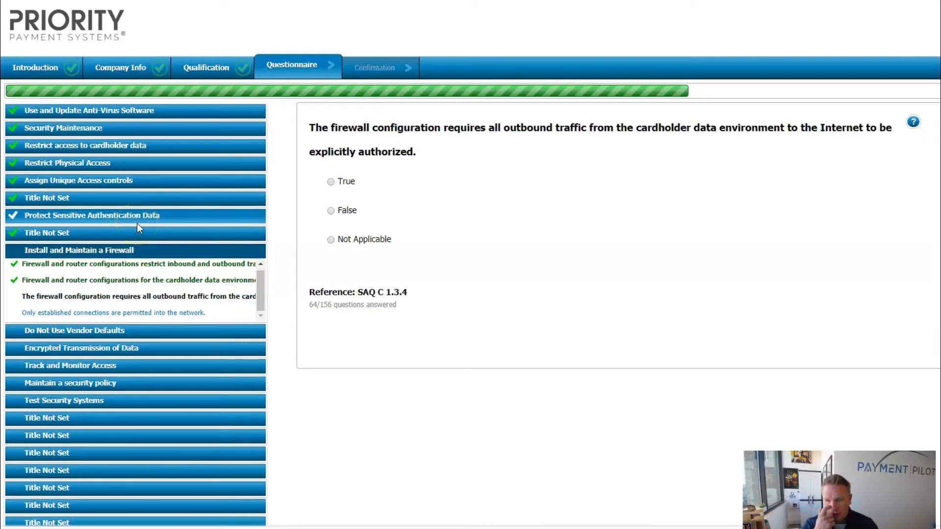
left_click(331, 183)
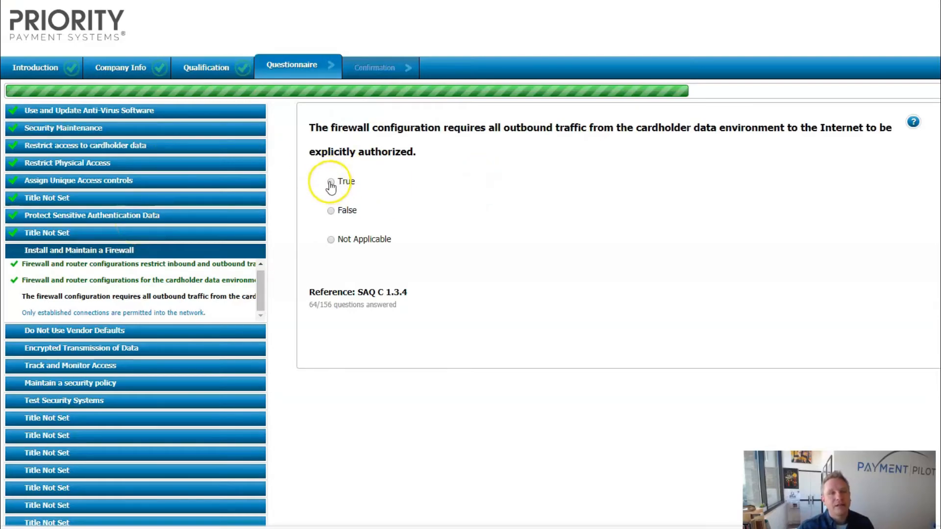
left_click(332, 158)
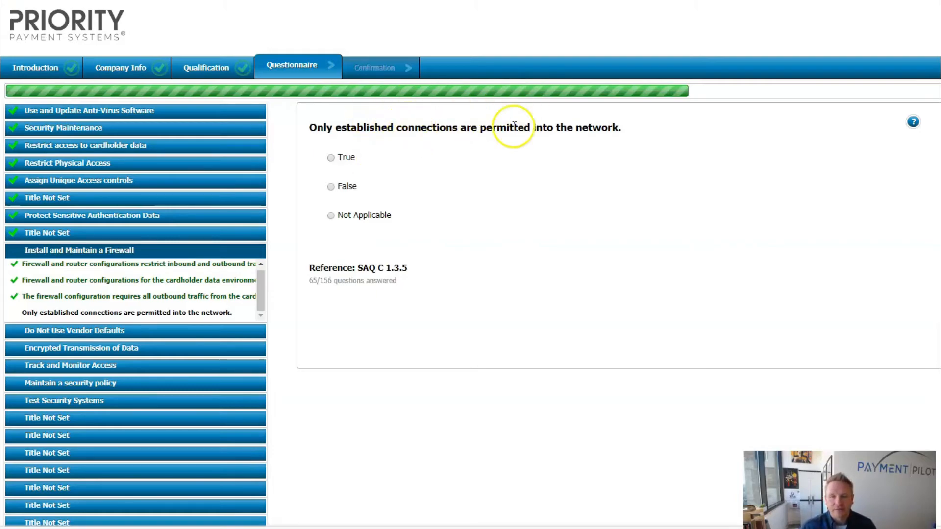
left_click(332, 158)
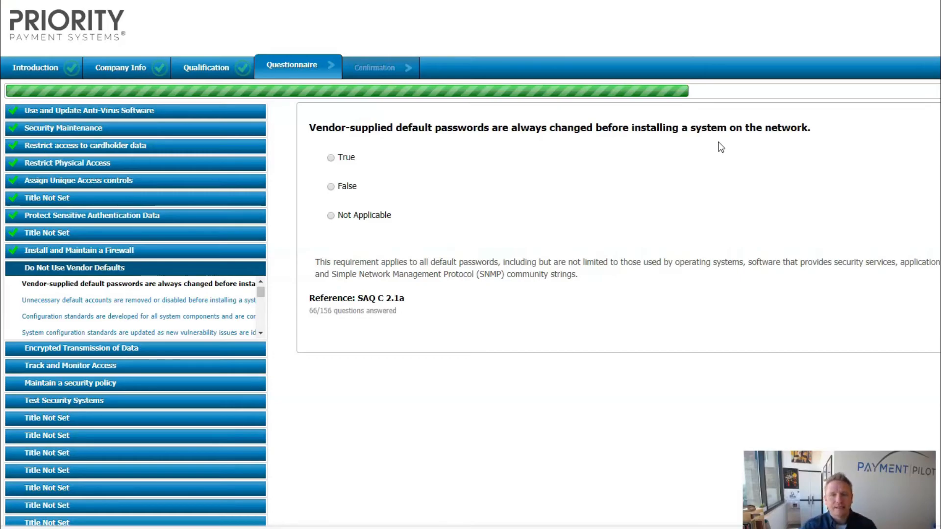
- Answer True for vendor-defaults questions 2.1a through 2.2.1a, and Not Applicable for 2.2.1b
left_click(328, 159)
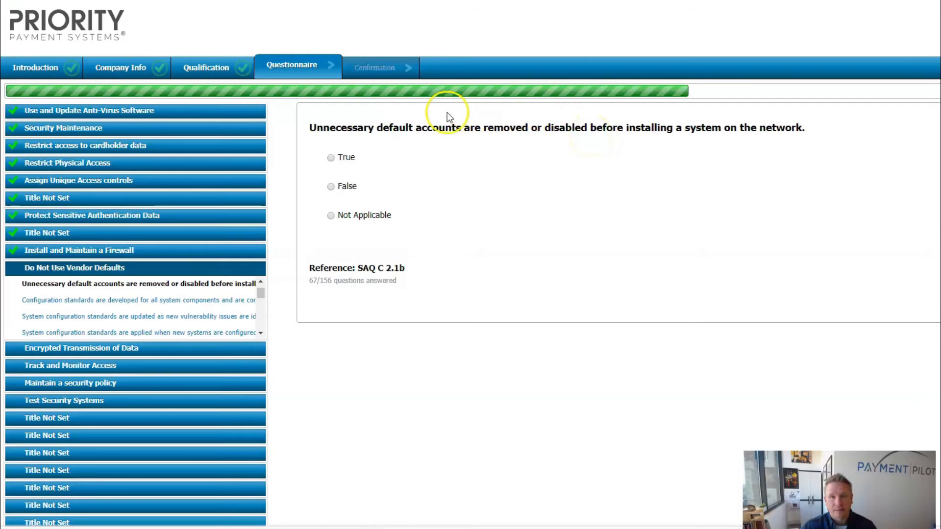
left_click(332, 158)
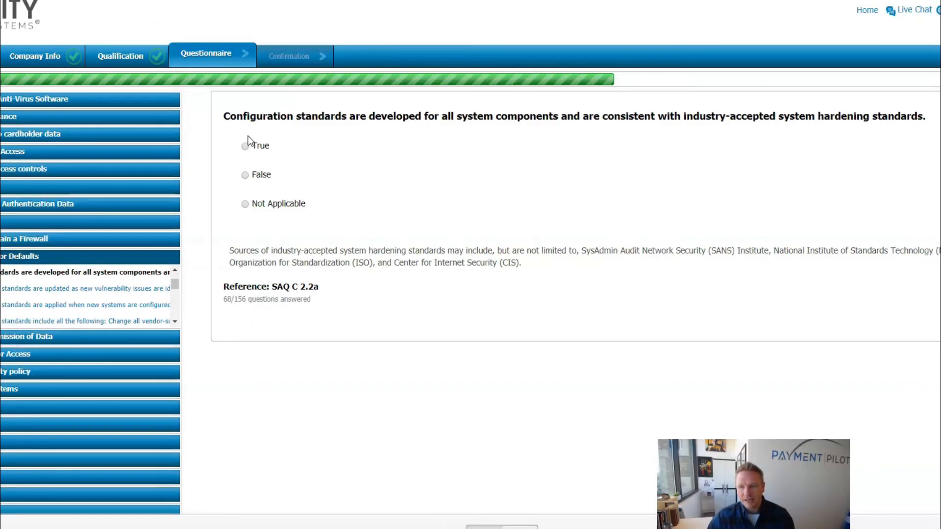
left_click(245, 147)
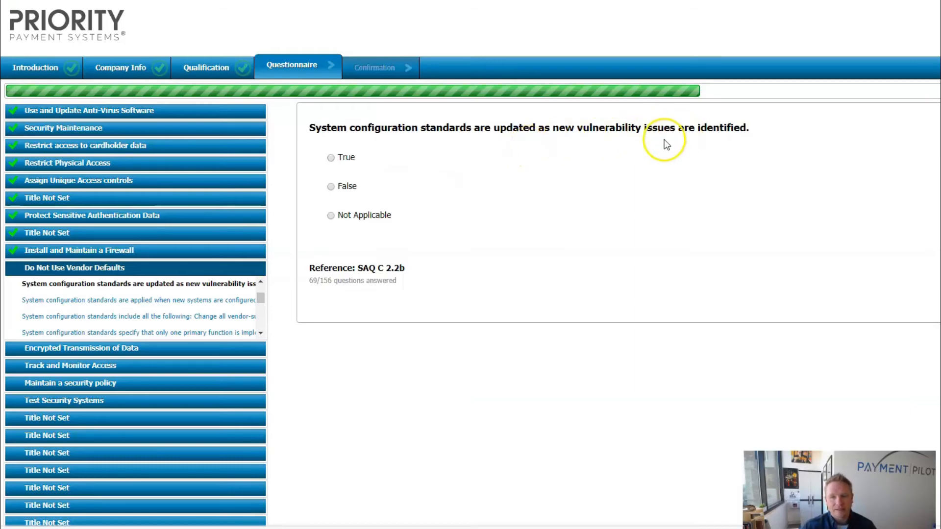
left_click(331, 158)
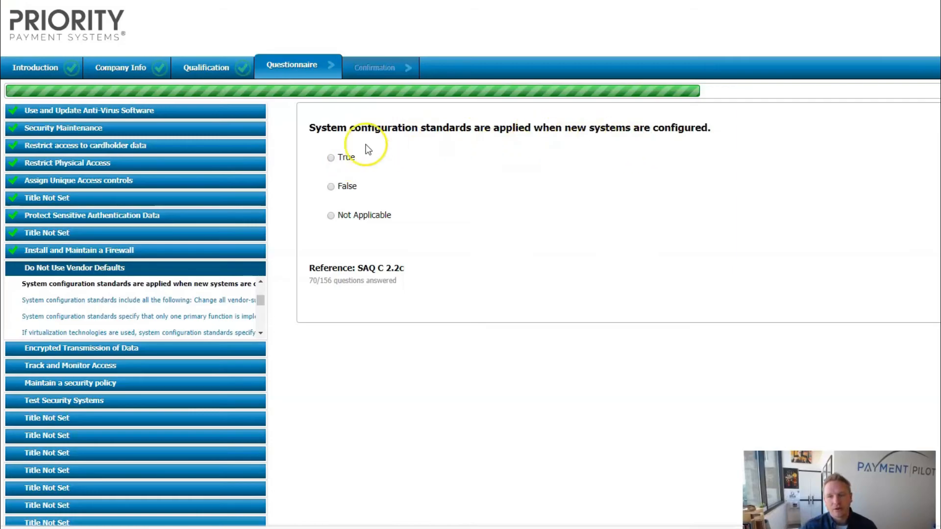
left_click(331, 158)
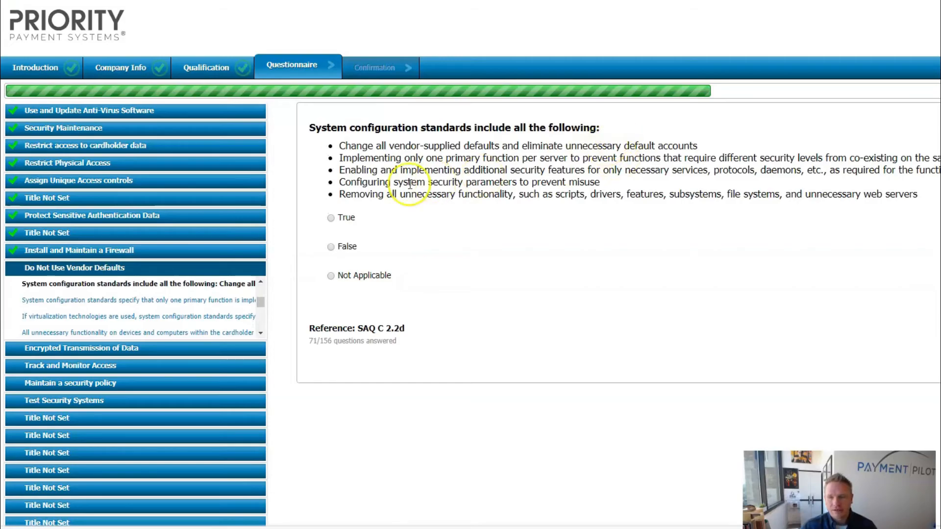
left_click(333, 220)
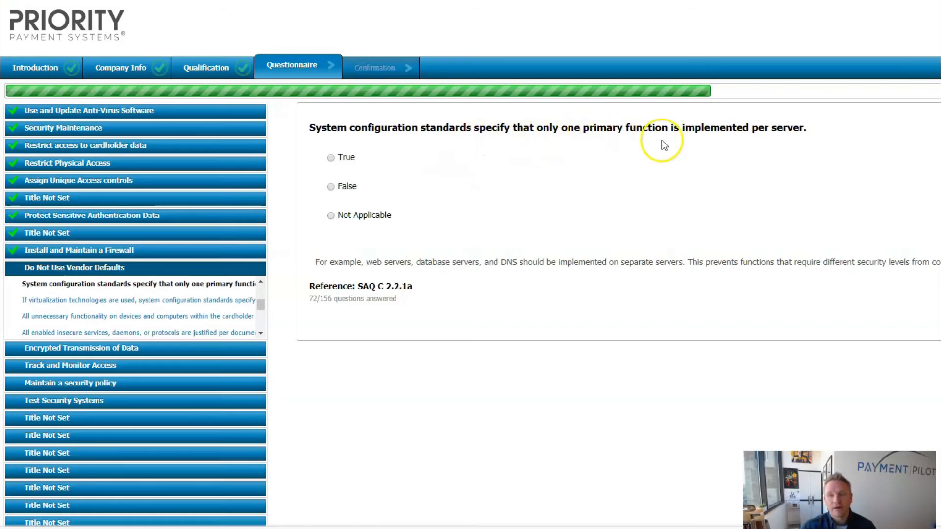
left_click(331, 158)
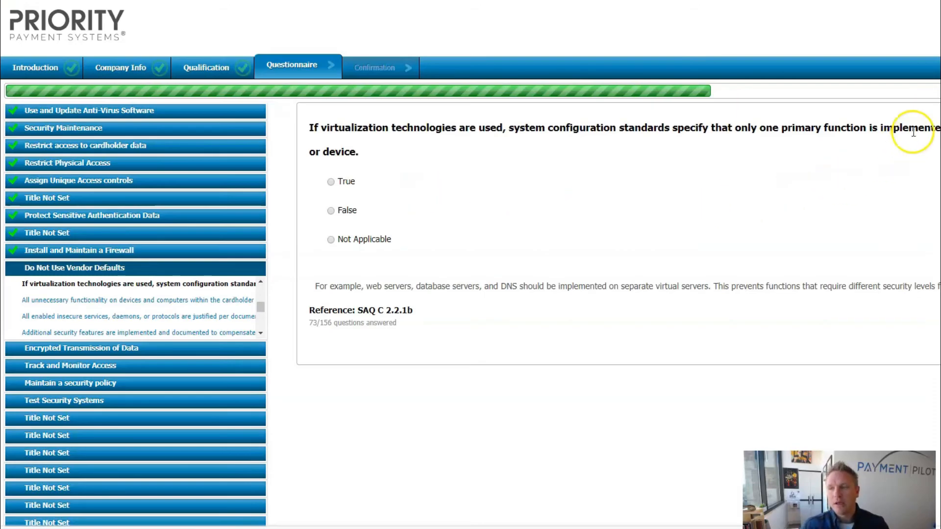
left_click(331, 241)
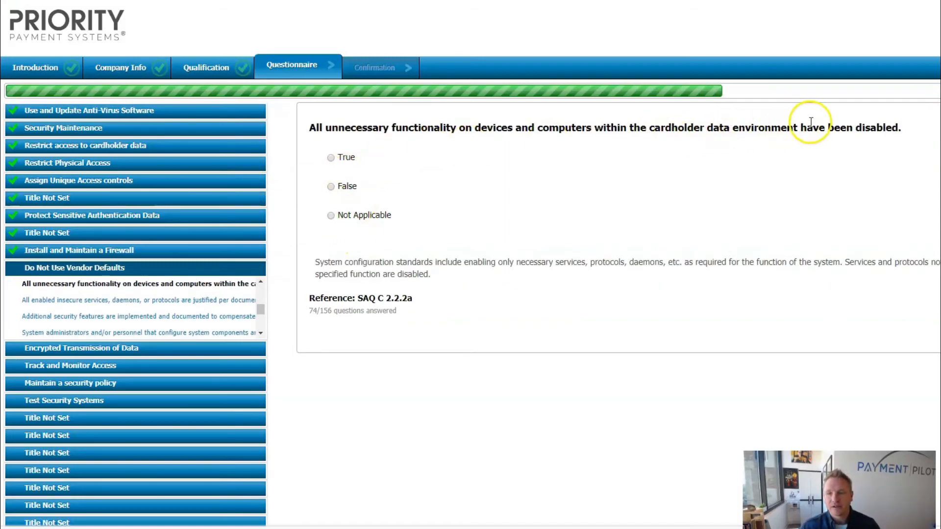
- Answer True to every remaining vendor-defaults question from 2.2.2a through 2.5
left_click(332, 158)
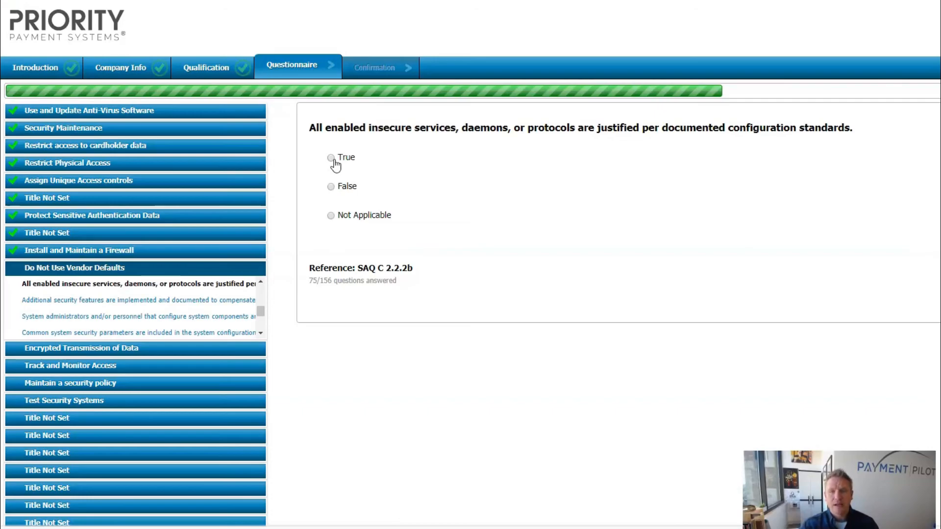
left_click(332, 158)
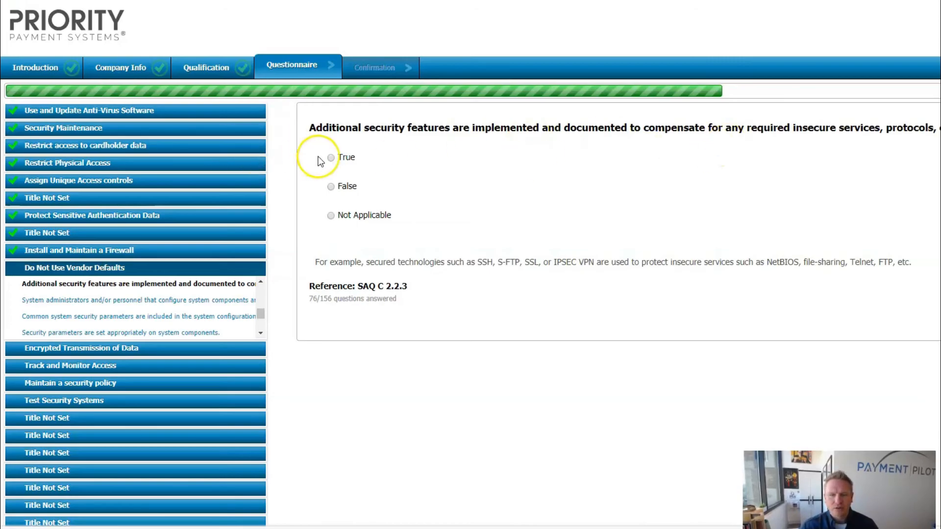
left_click(319, 158)
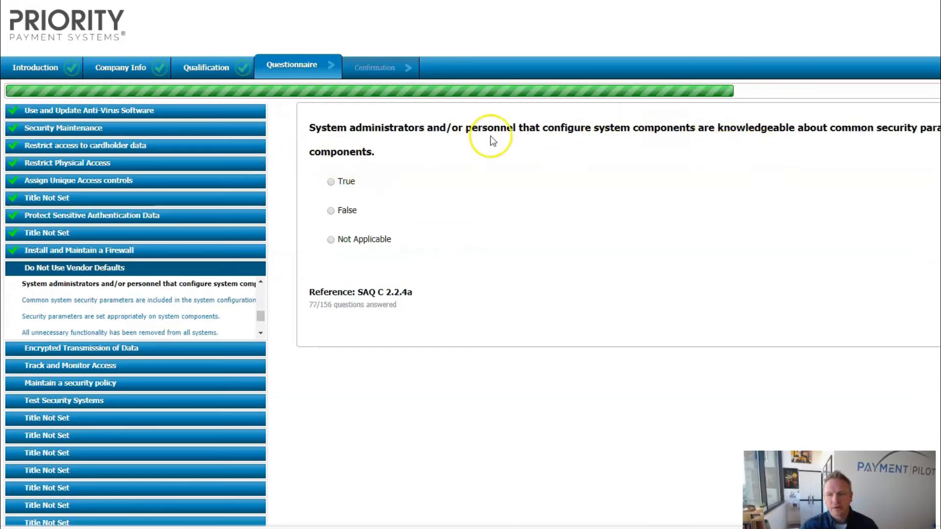
left_click(333, 182)
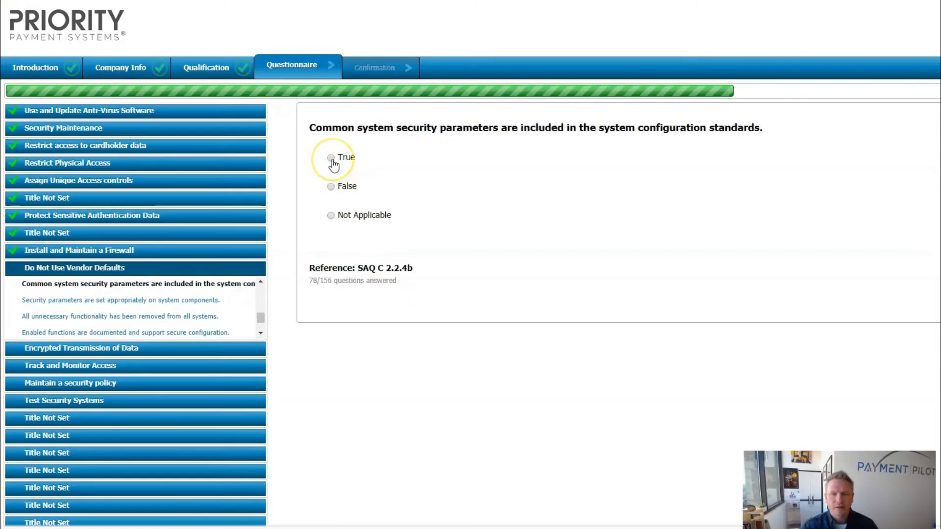
left_click(332, 160)
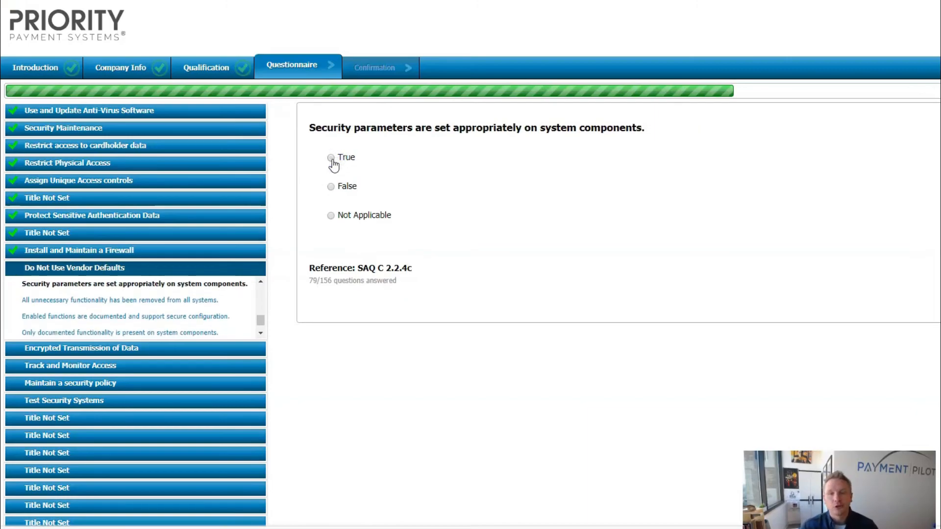
left_click(333, 160)
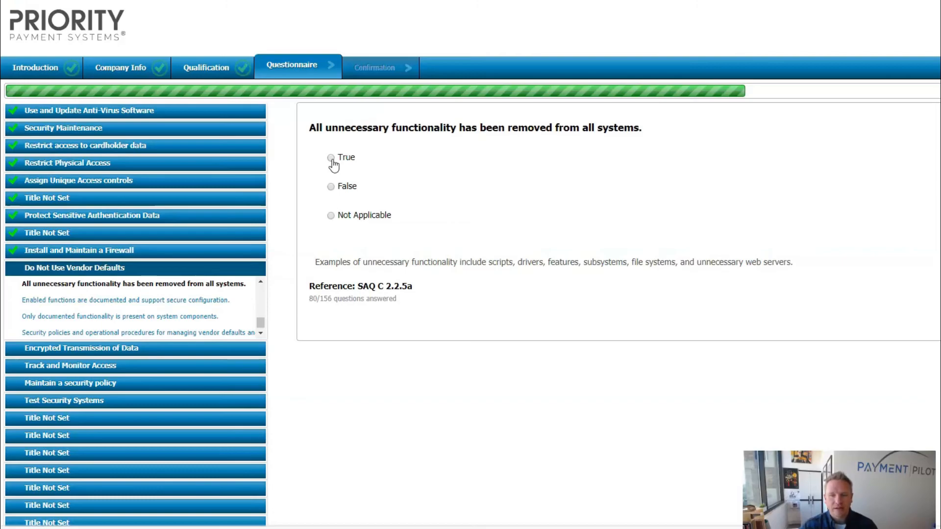
left_click(332, 161)
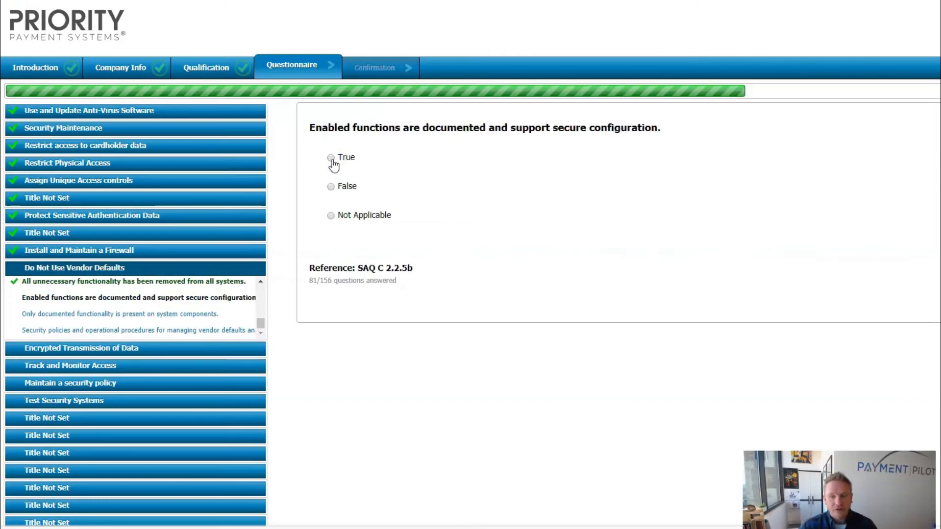
left_click(332, 160)
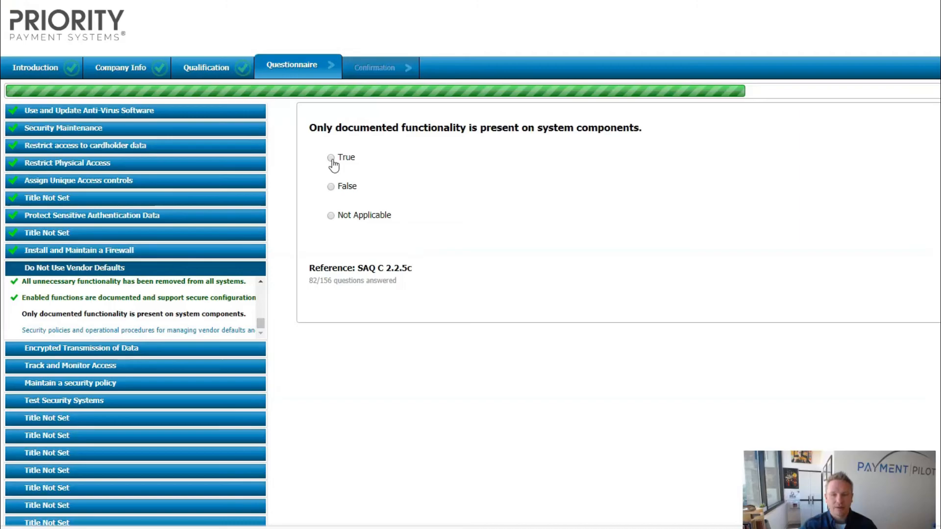
left_click(330, 217)
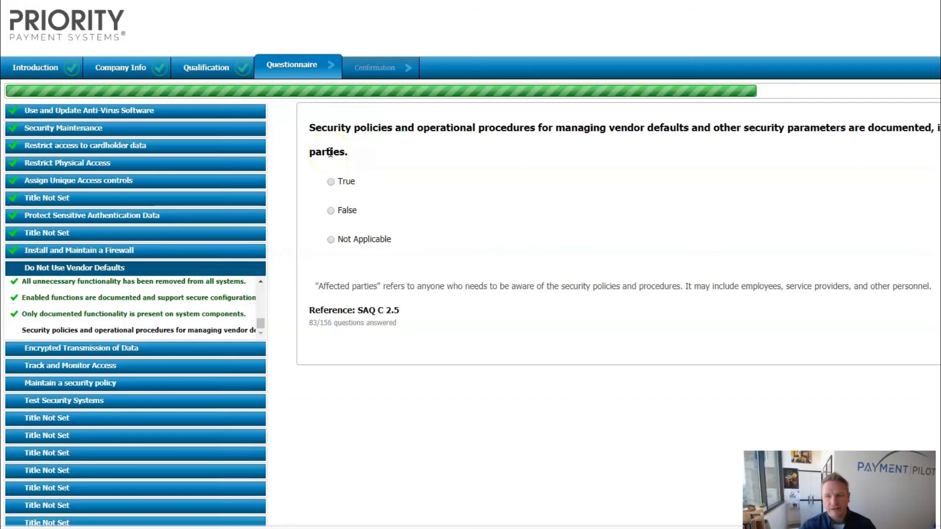
left_click(331, 182)
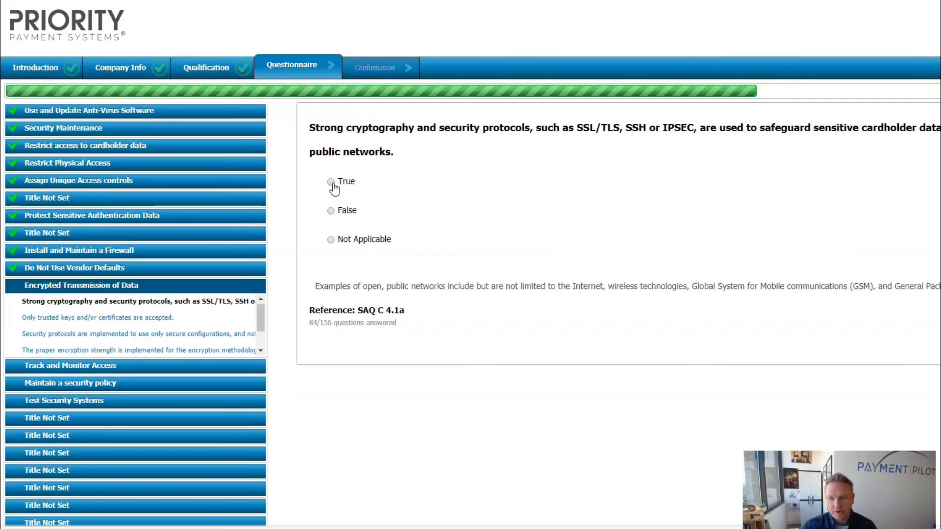
- Answer True to Encrypted Transmission of Data questions 4.1a through 4.2b
left_click(331, 182)
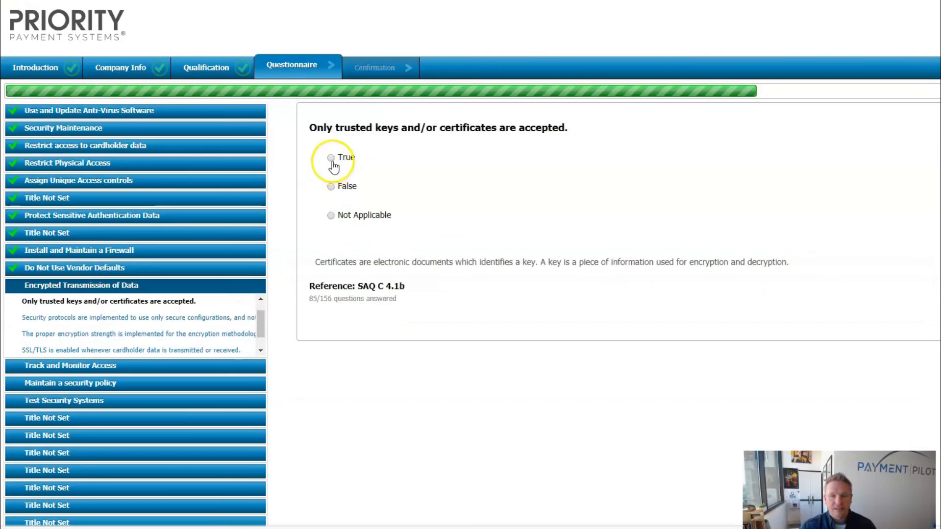
left_click(332, 161)
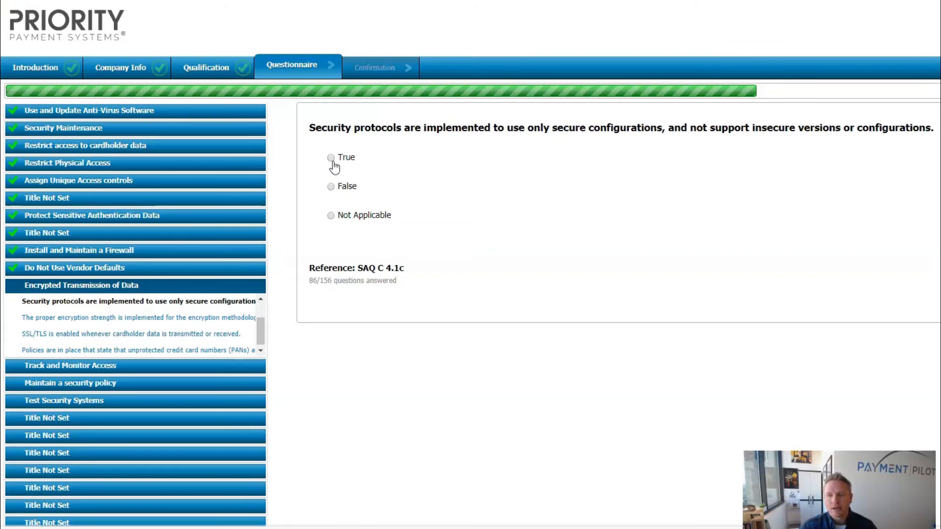
left_click(332, 162)
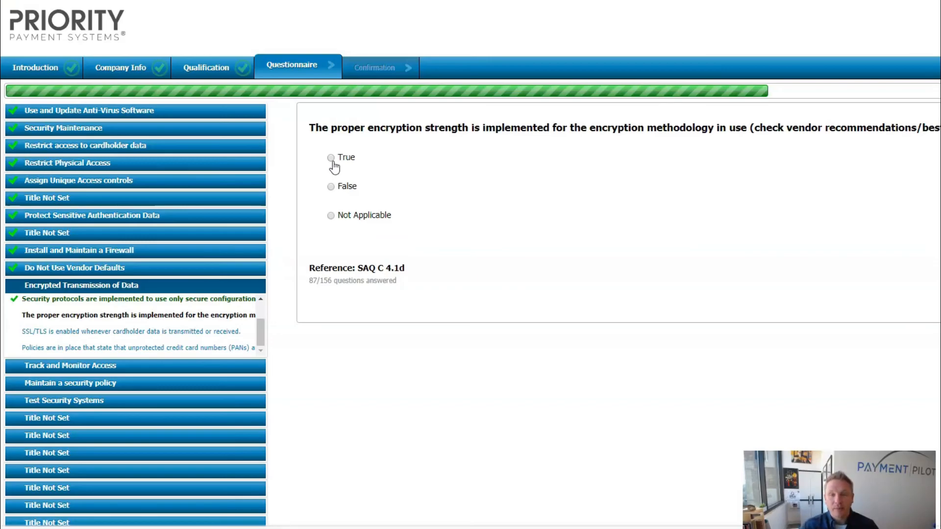
left_click(332, 162)
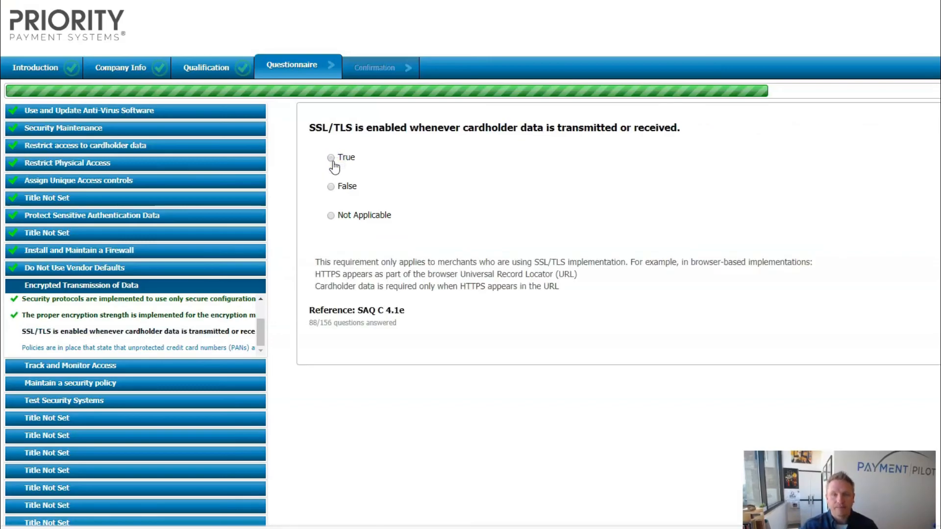
left_click(333, 161)
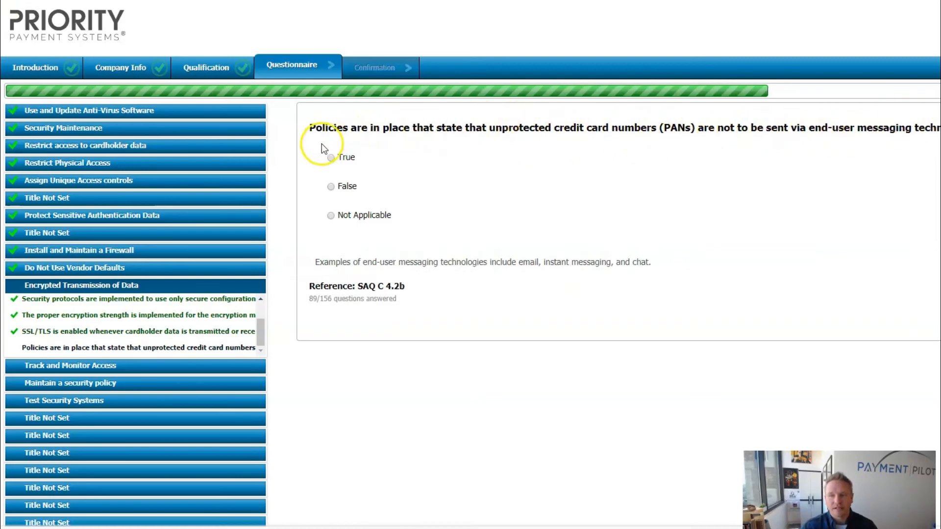
left_click(333, 160)
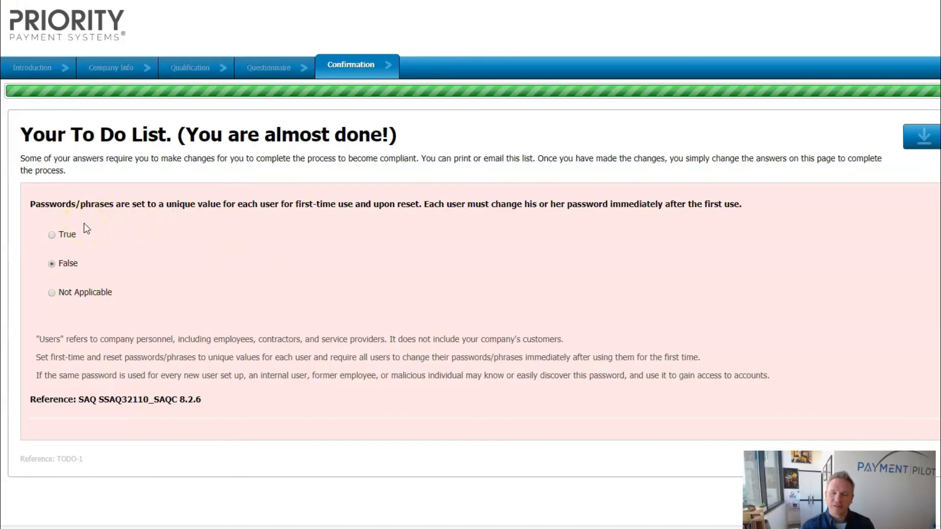
- Change the first-use unique password item on the To Do List to True
left_click(64, 239)
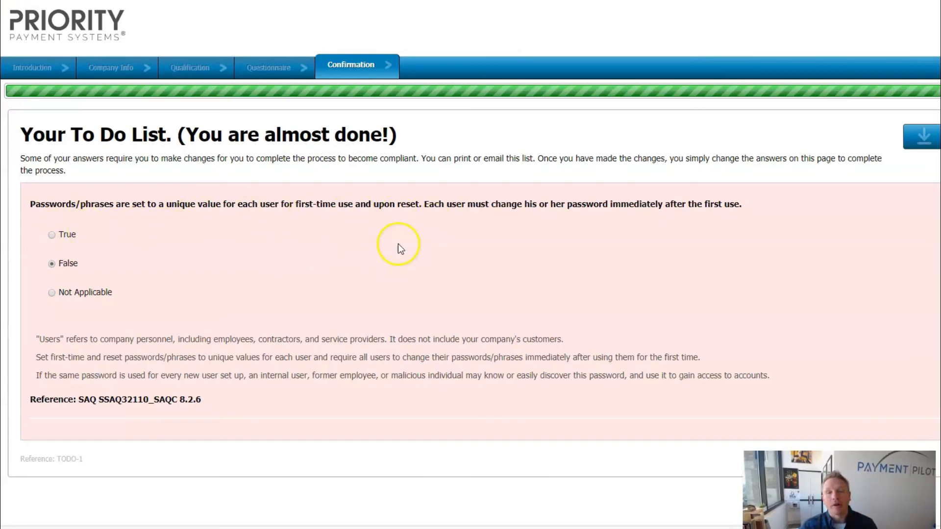
left_click(53, 237)
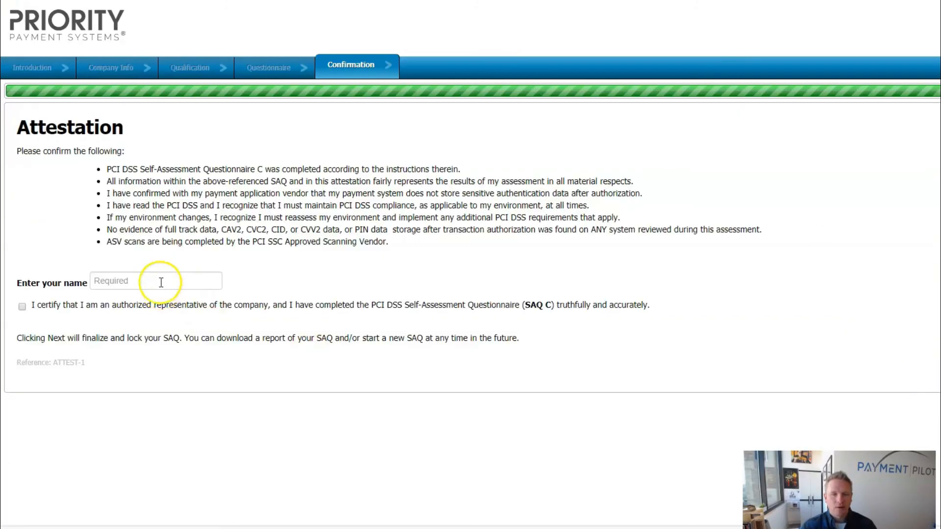
- Sign the attestation with the signer's name and certify being an authorized company representative
left_click(157, 281)
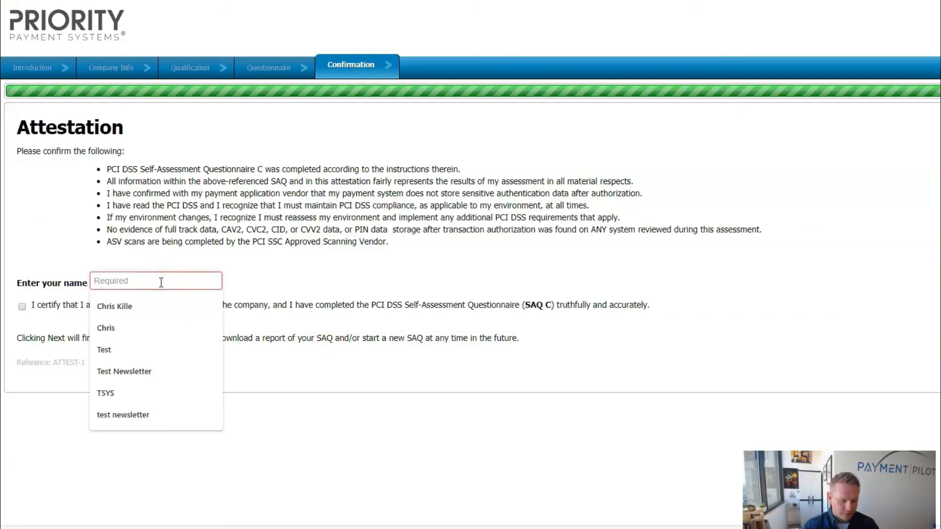
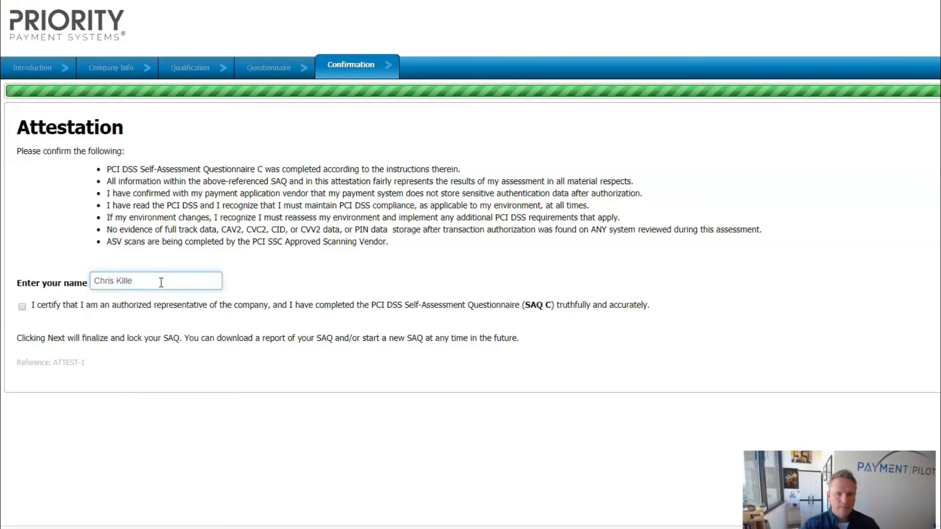
left_click(22, 306)
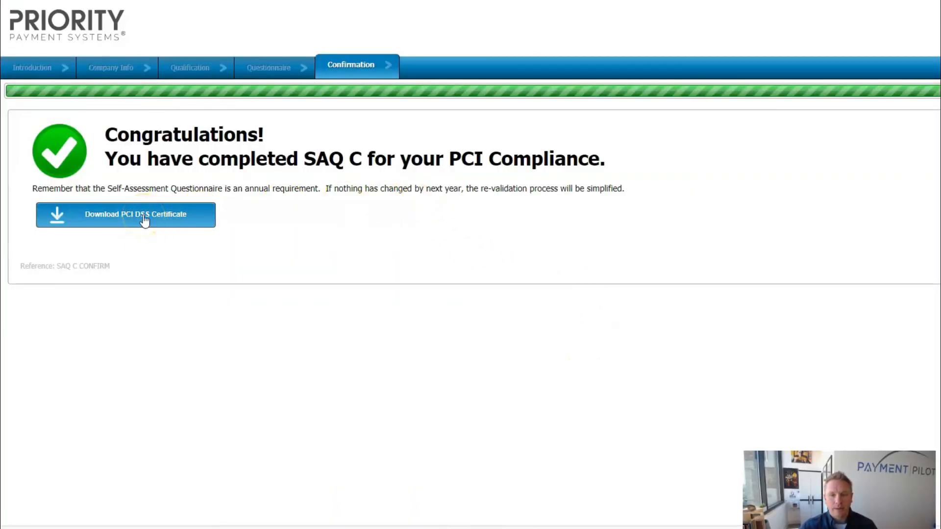
- Download the PCI DSS certificate and confirm the SAQ Type C questionnaire passed with Compliant status
left_click(143, 219)
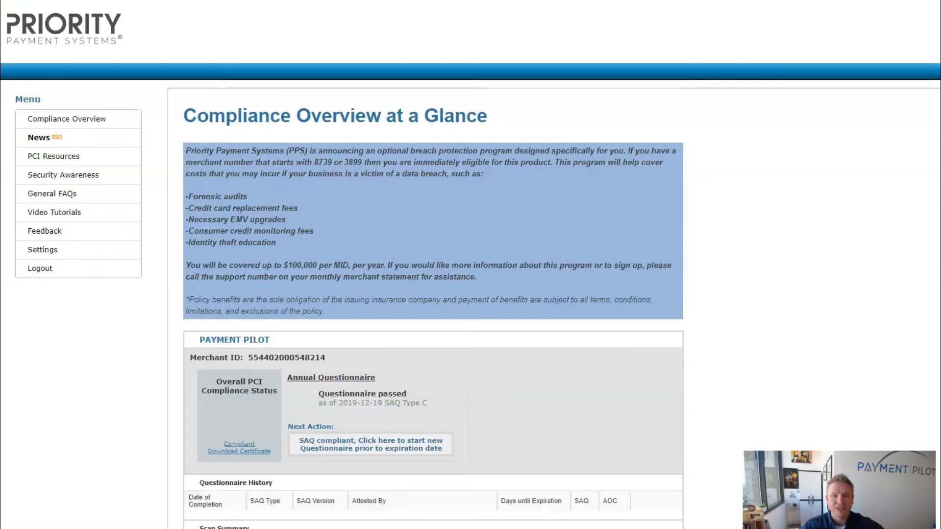
scroll(591, 319, "down", 1)
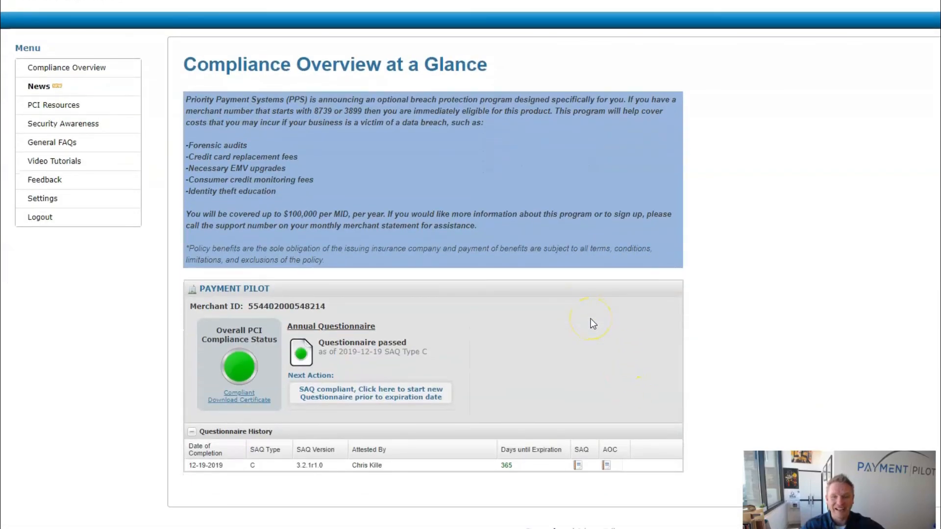